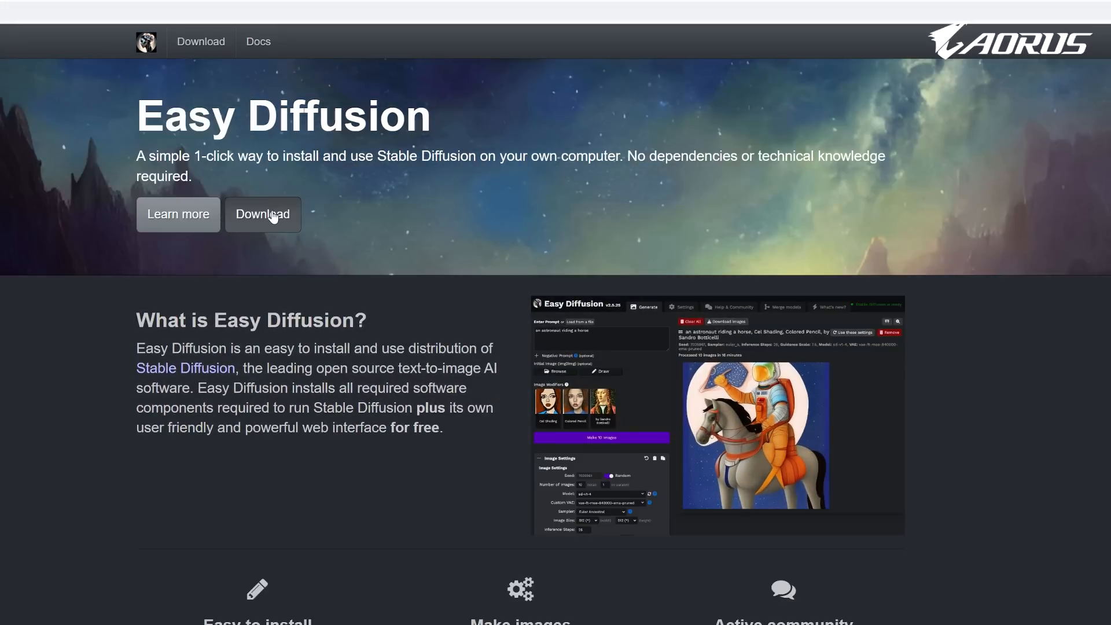
Download and install Easy Diffusion 2.5, accepting its license, adding a desktop shortcut and running it when setup ends.
click(271, 214)
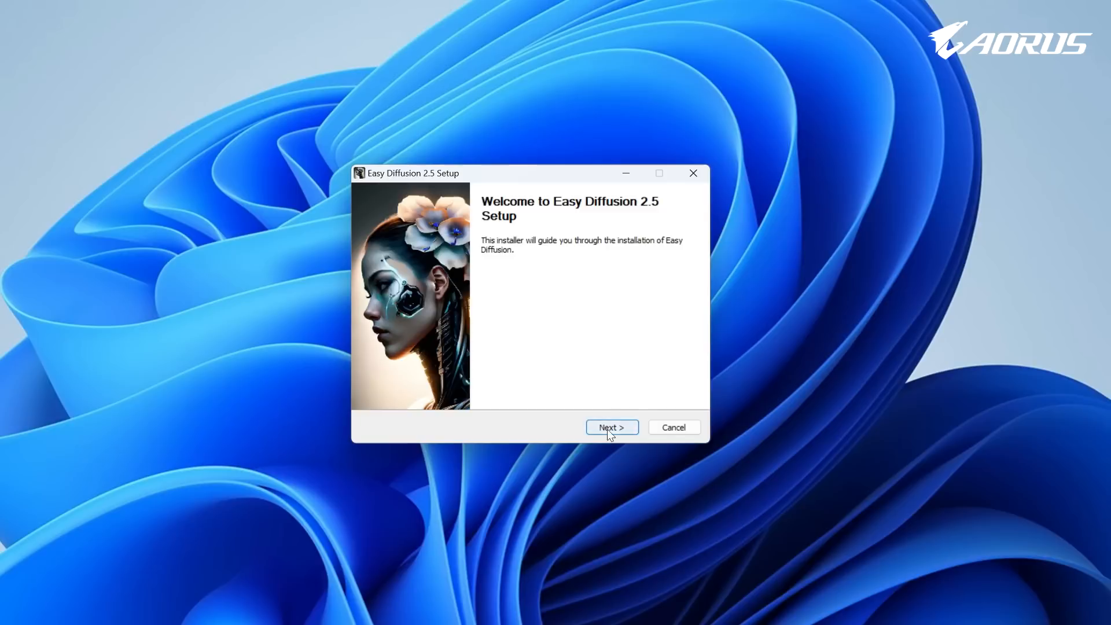
click(606, 429)
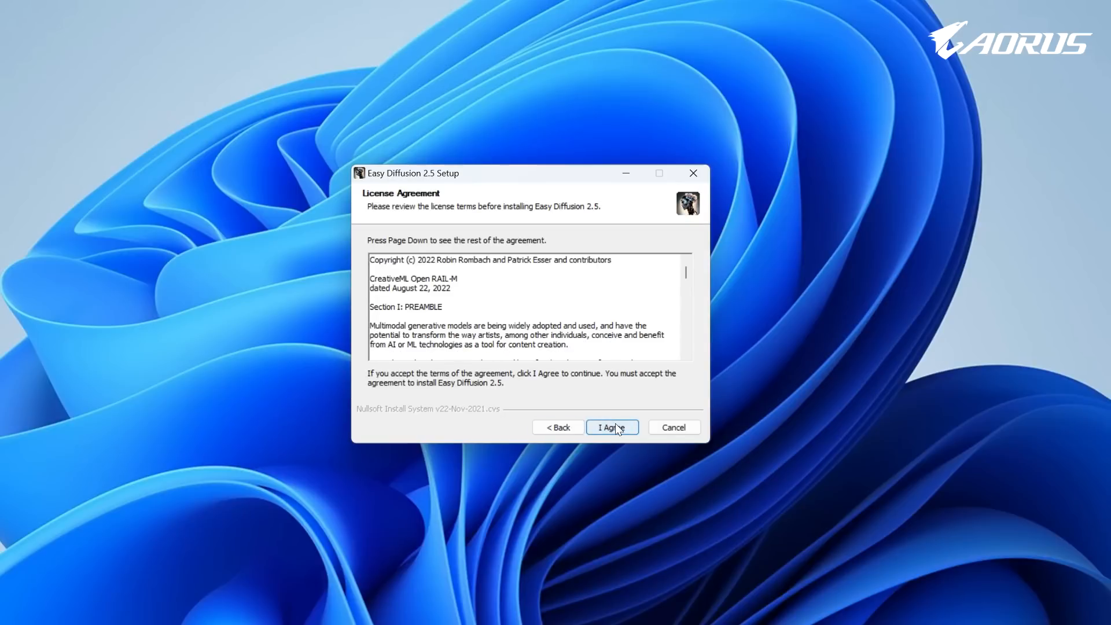
click(615, 423)
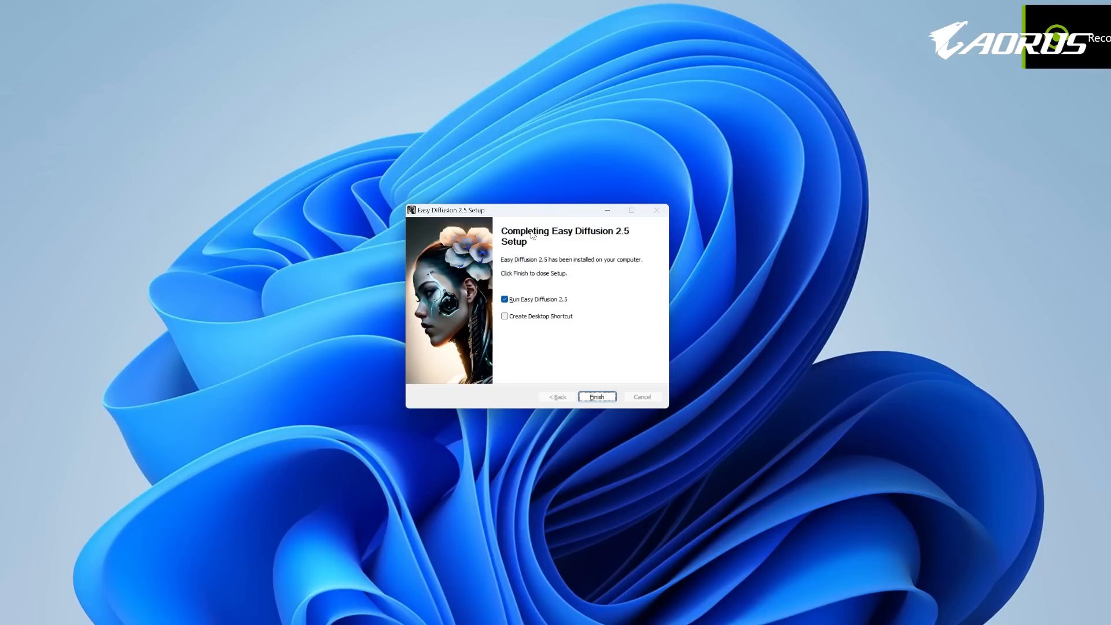
click(506, 318)
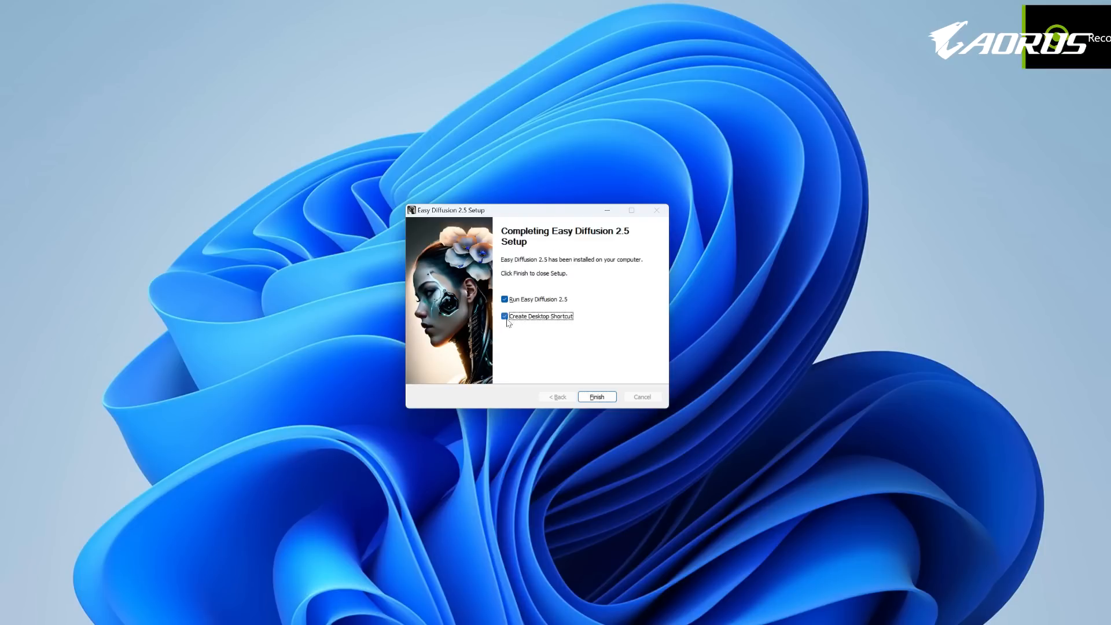
click(601, 398)
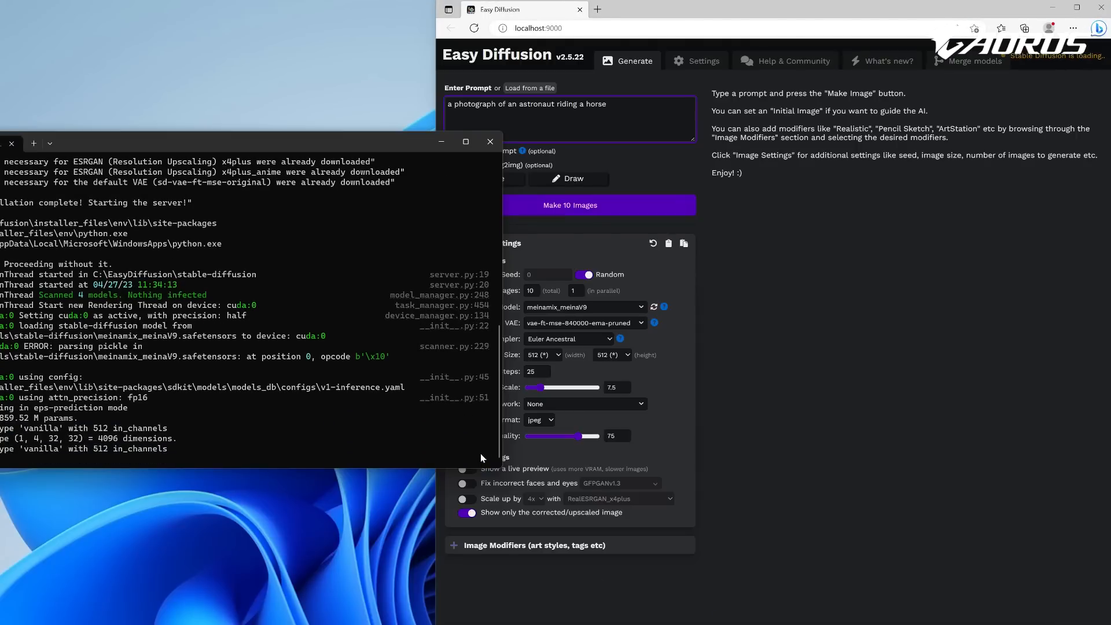
Review the negative prompt help and the model selection, and browse the models offered on civitai.com.
drag(407, 143, 338, 134)
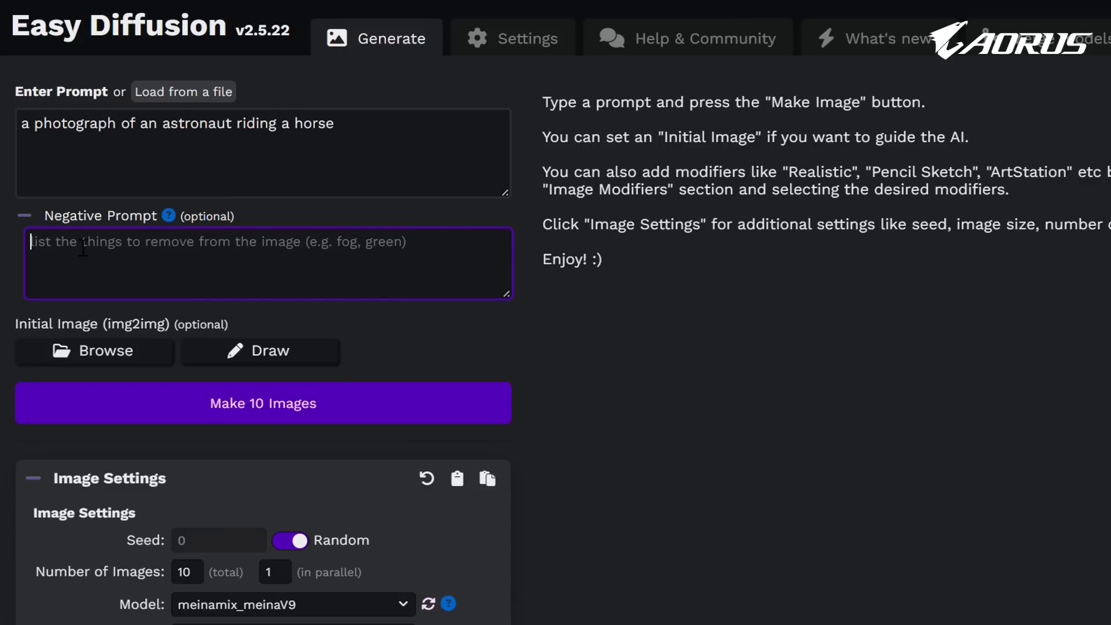
click(168, 217)
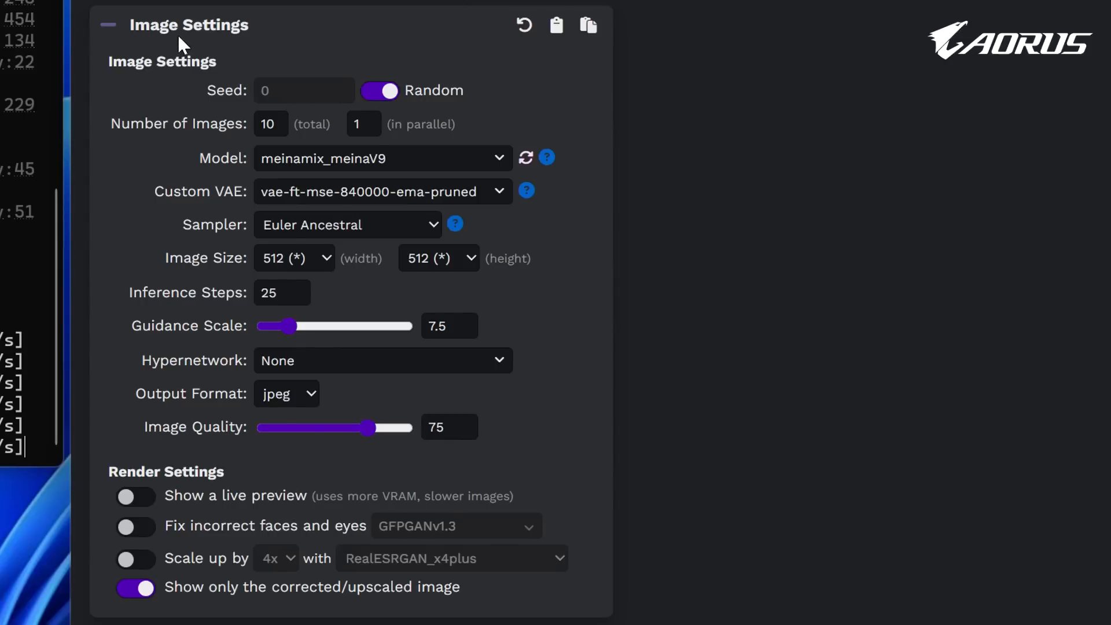
click(327, 161)
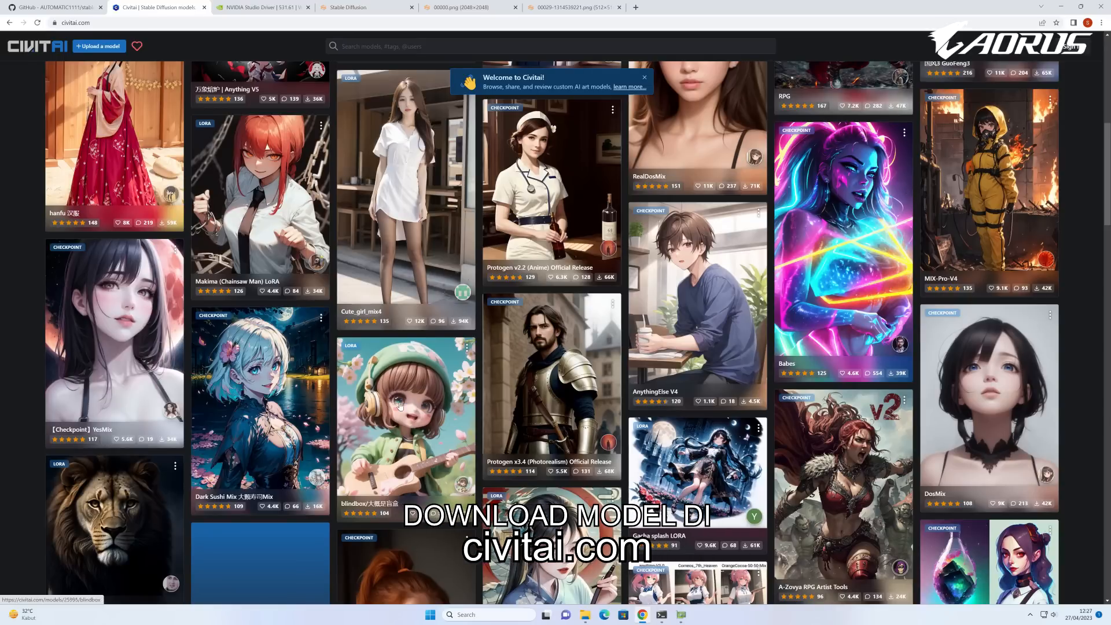
scroll(344, 405, down, 2)
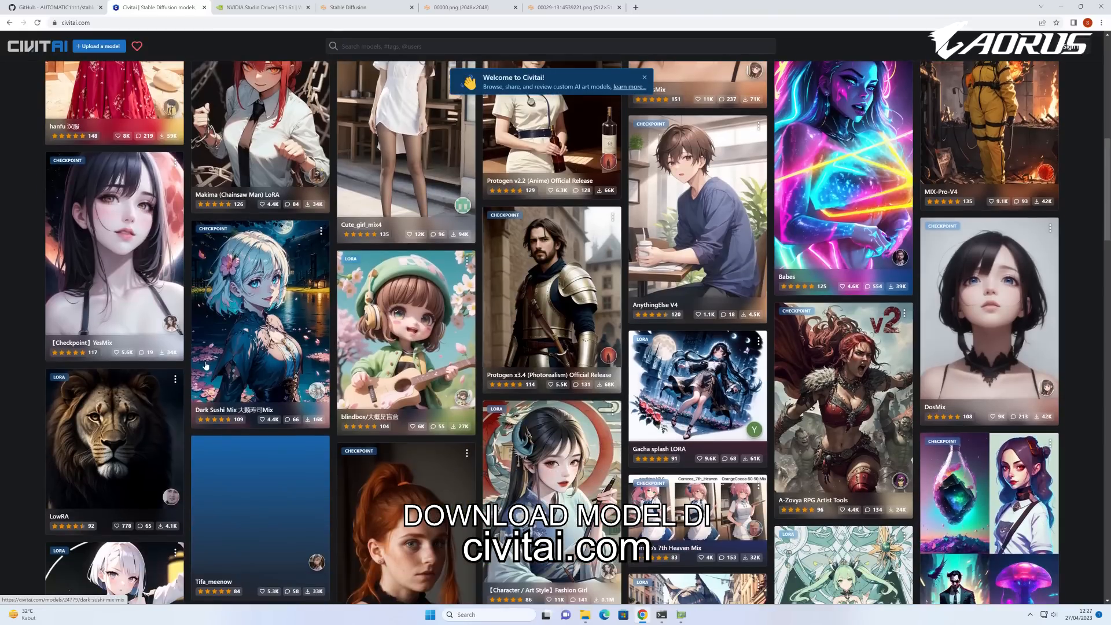
scroll(205, 365, down, 2)
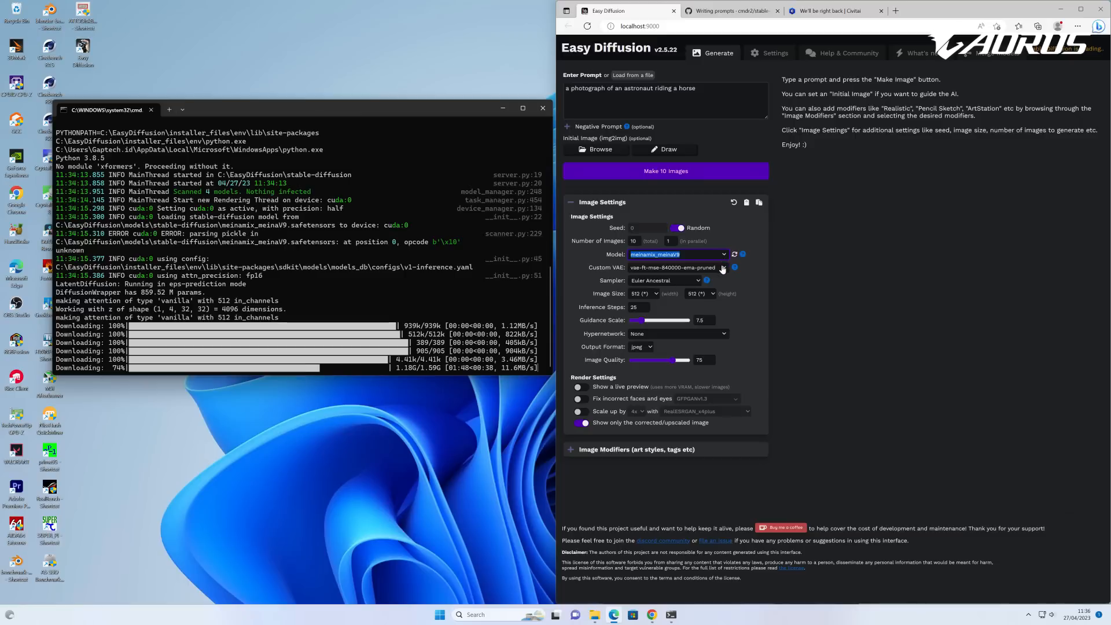
Select vae-ft-mse-840000-ema-pruned as the custom VAE and look through the available samplers.
click(722, 269)
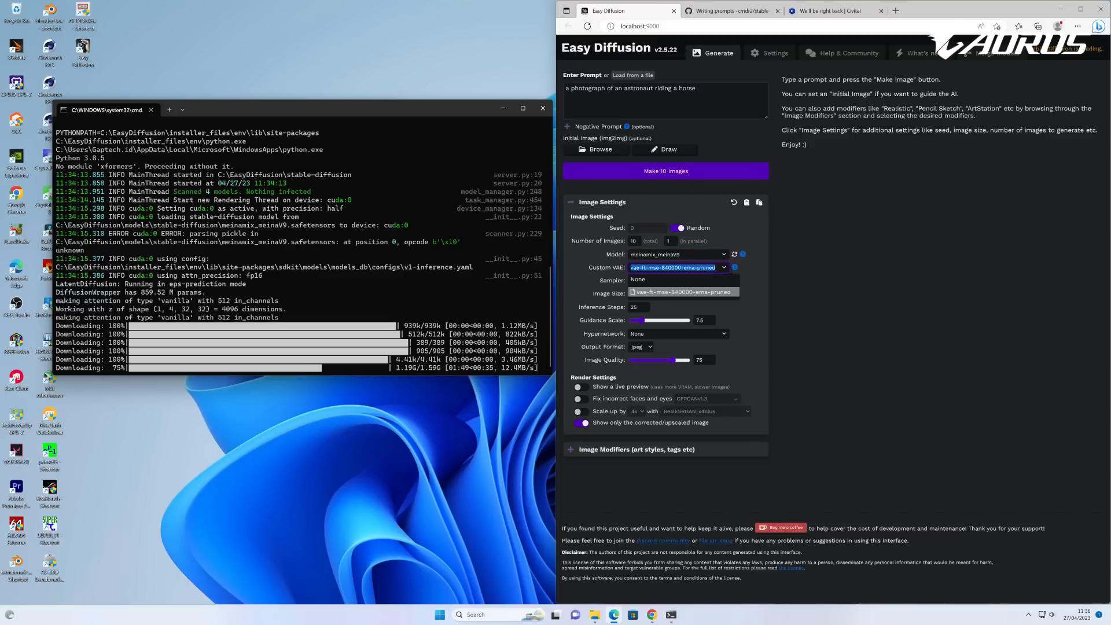
click(688, 293)
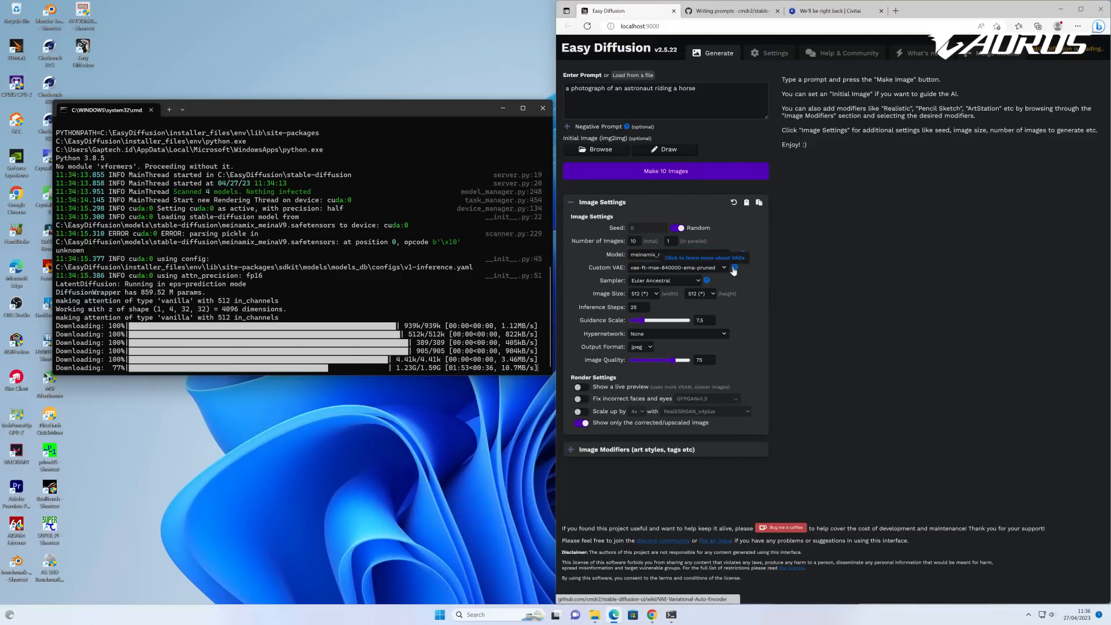
click(690, 282)
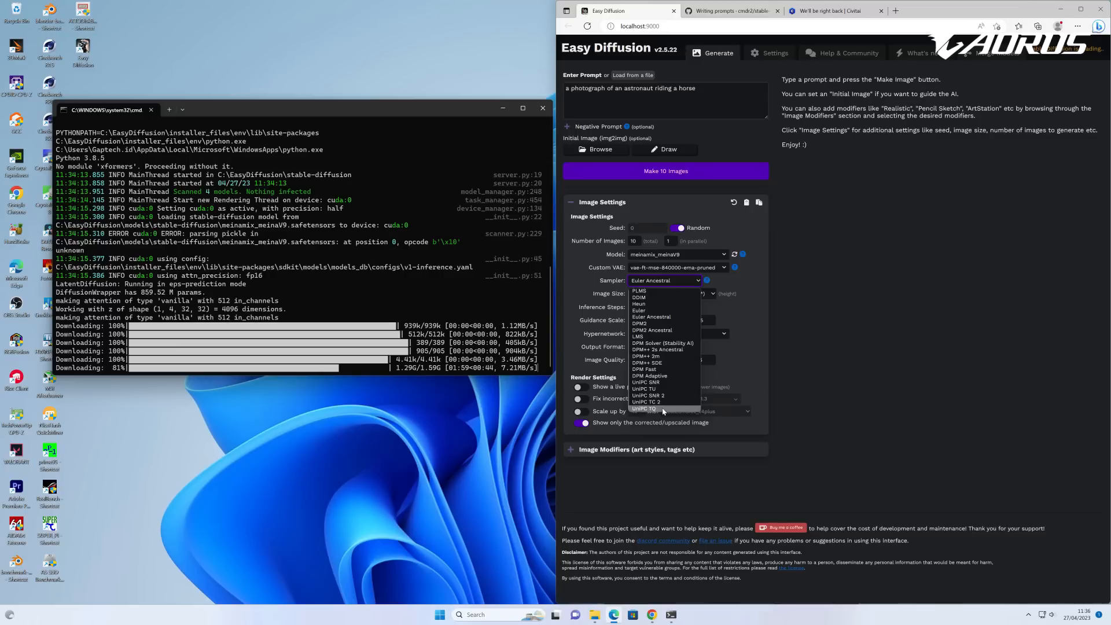
click(803, 288)
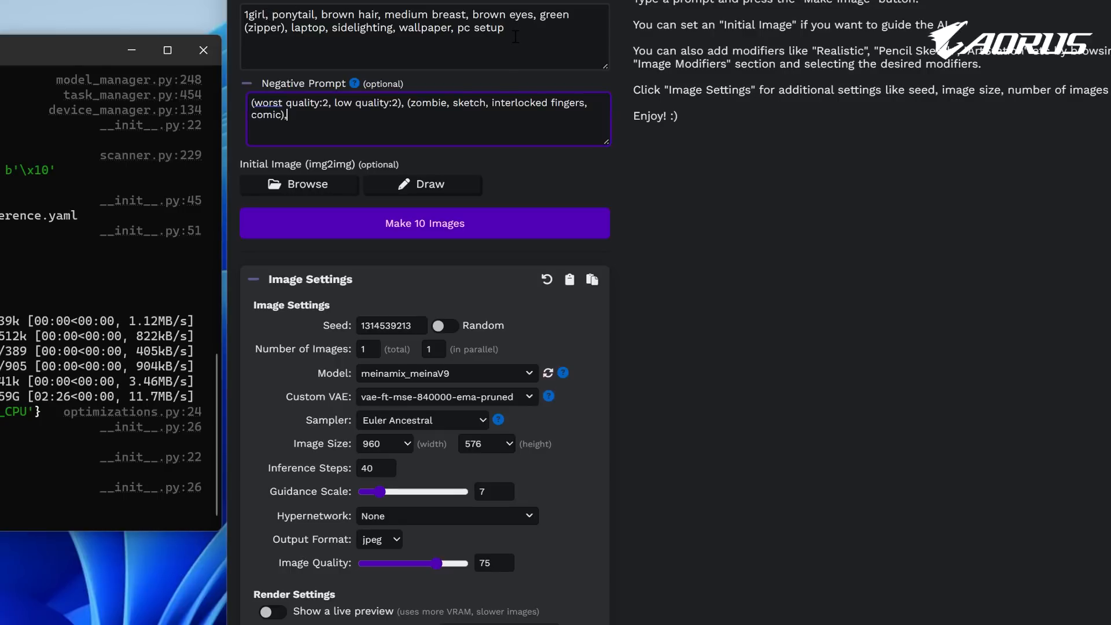
Set the image size to 512 wide by 512 high and the inference steps to 50.
click(384, 446)
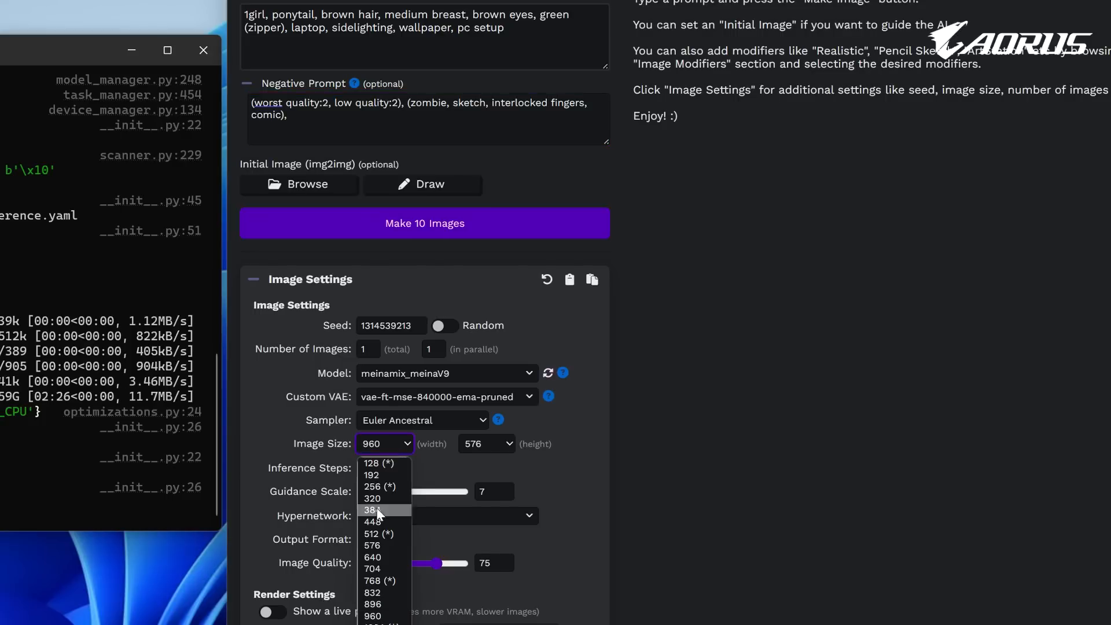
click(381, 534)
click(486, 444)
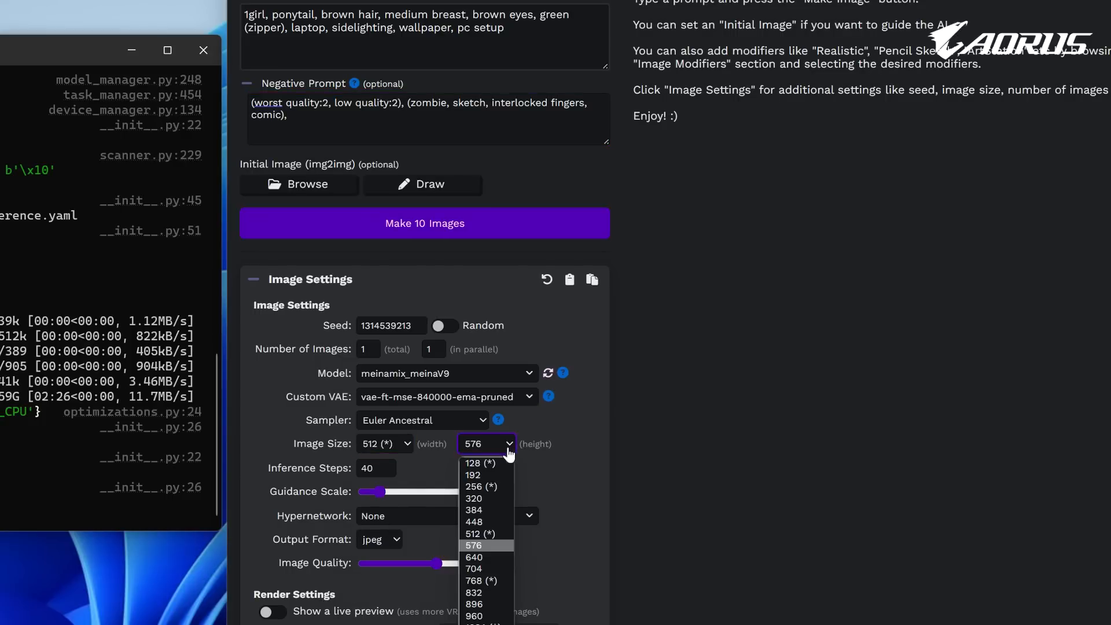
click(494, 534)
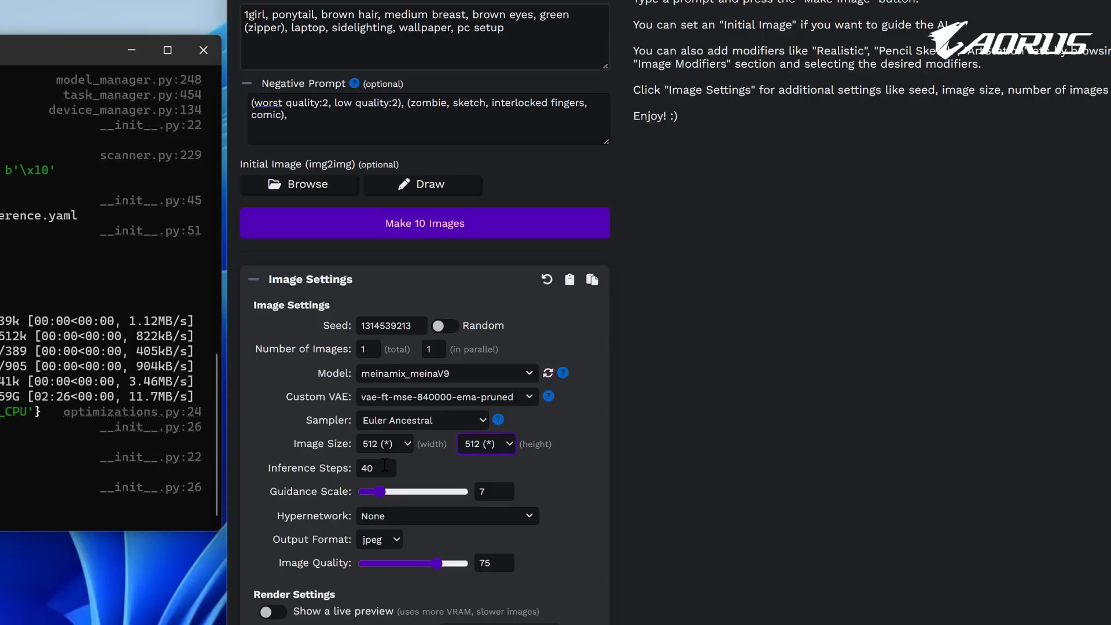
drag(382, 468, 347, 466)
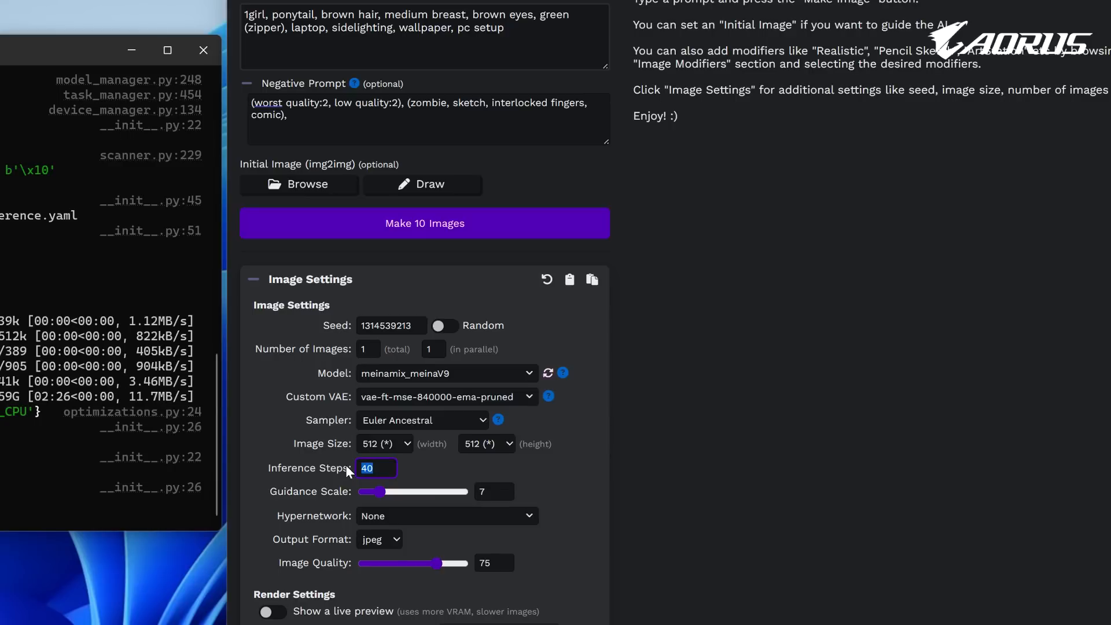
text(50)
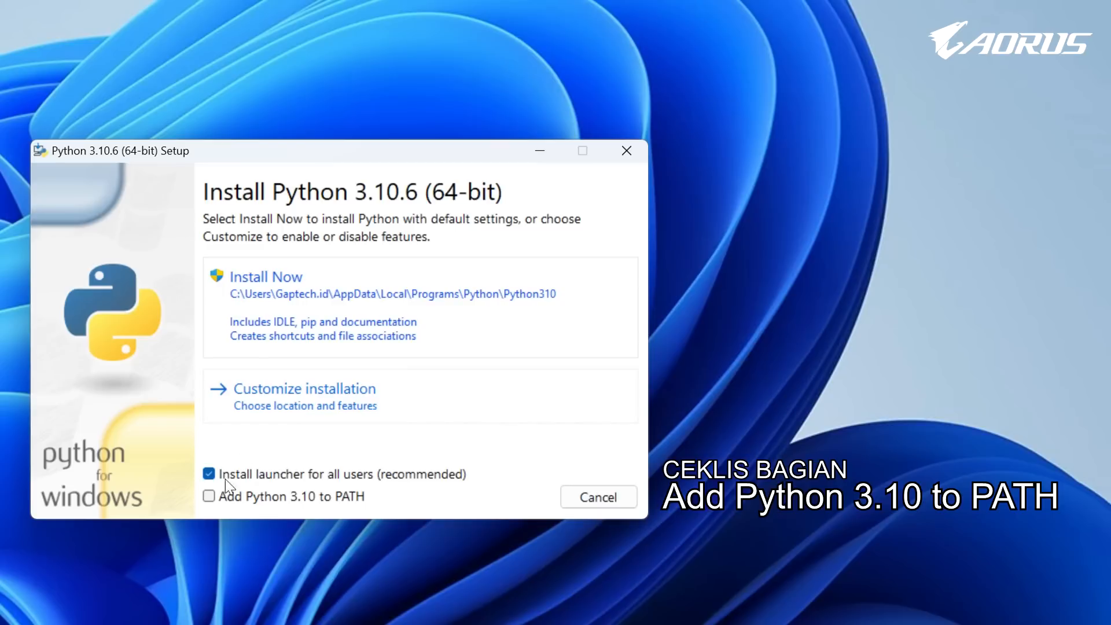
Enable adding Python 3.10 to PATH in the Python 3.10.6 (64-bit) setup.
click(209, 496)
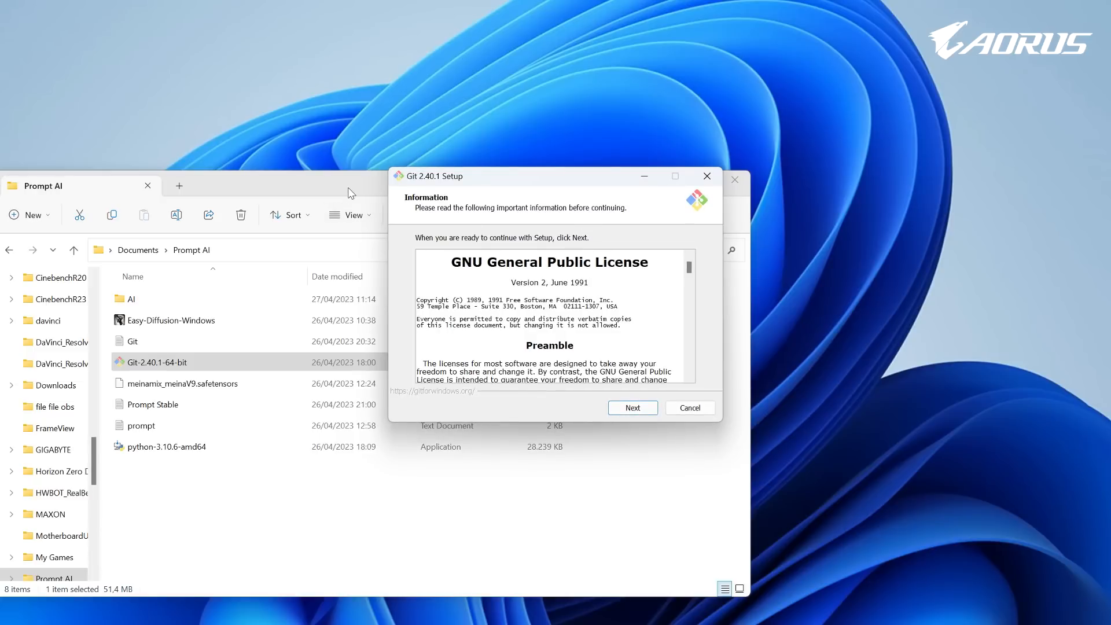
Accept the license, the C:\Program Files\Git destination and the default components in the Git 2.40.1 setup.
click(644, 175)
click(672, 182)
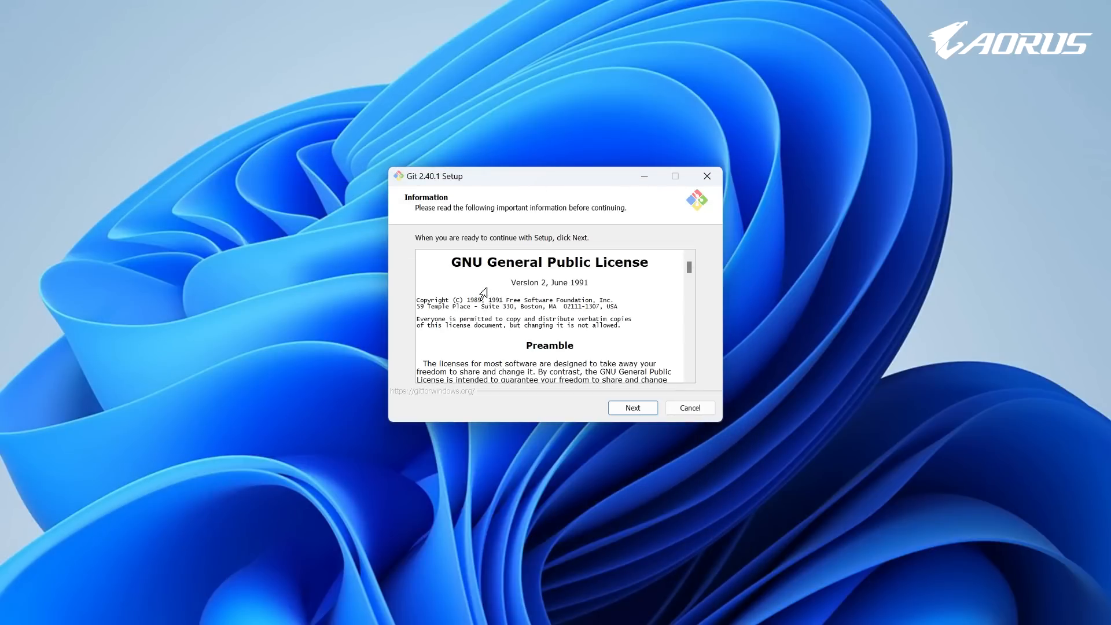
click(635, 407)
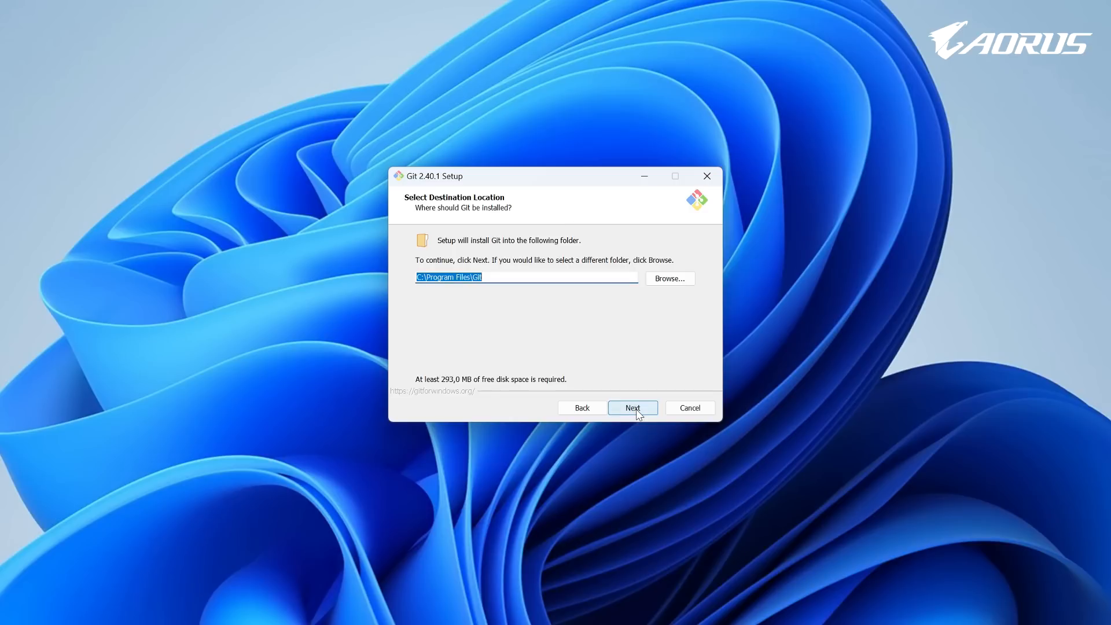
click(636, 408)
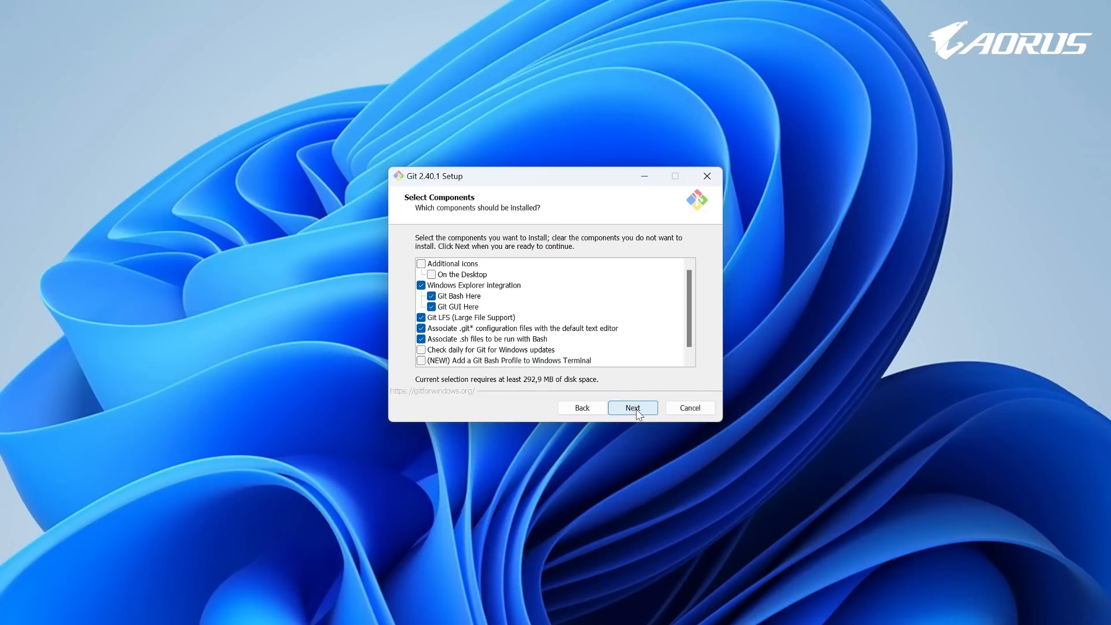
click(637, 409)
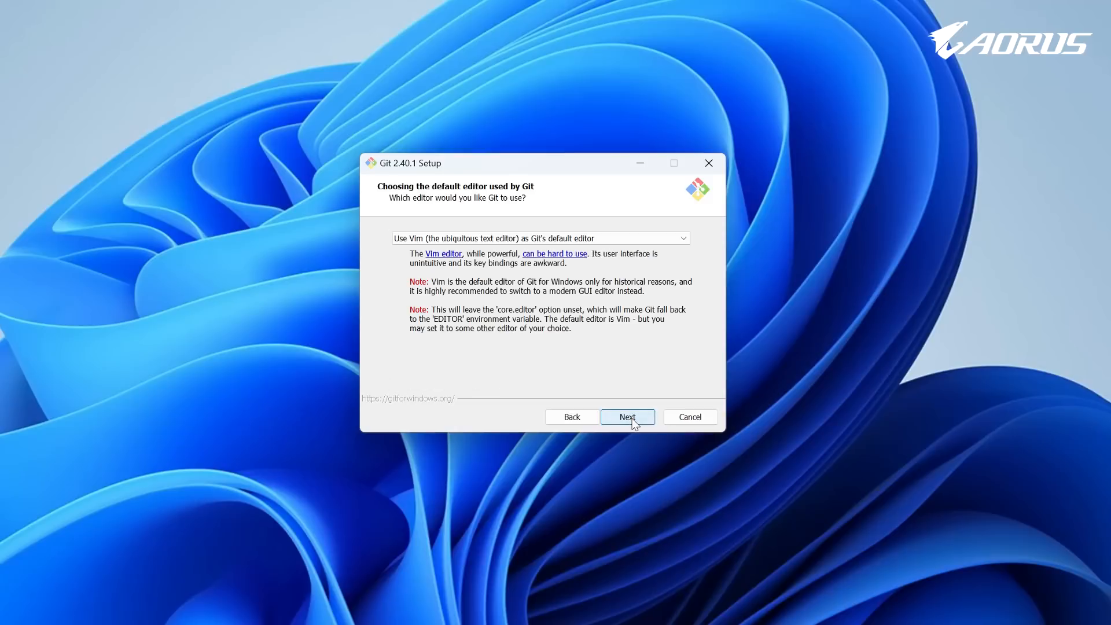
Keep Vim as the default editor, accept the remaining default Git options without experimental features, and start the installation.
click(632, 420)
click(632, 420)
click(632, 420)
click(632, 420)
click(633, 420)
click(632, 420)
click(632, 420)
click(633, 420)
click(632, 420)
click(633, 420)
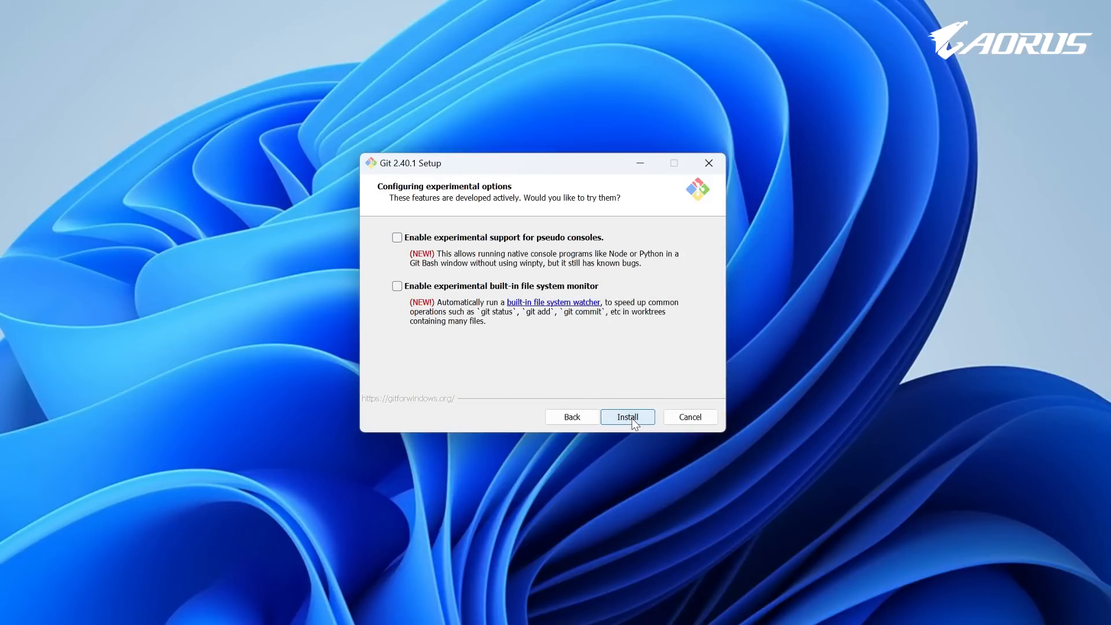
click(633, 420)
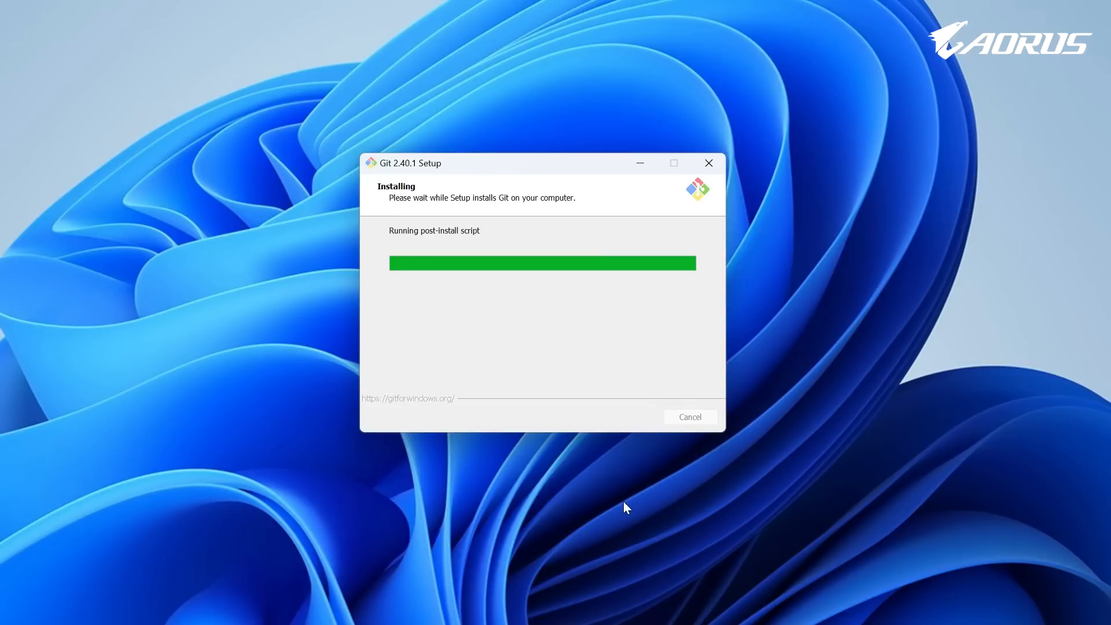
Finish the Git setup with Git Bash set to launch and the release notes turned off.
click(493, 295)
click(493, 279)
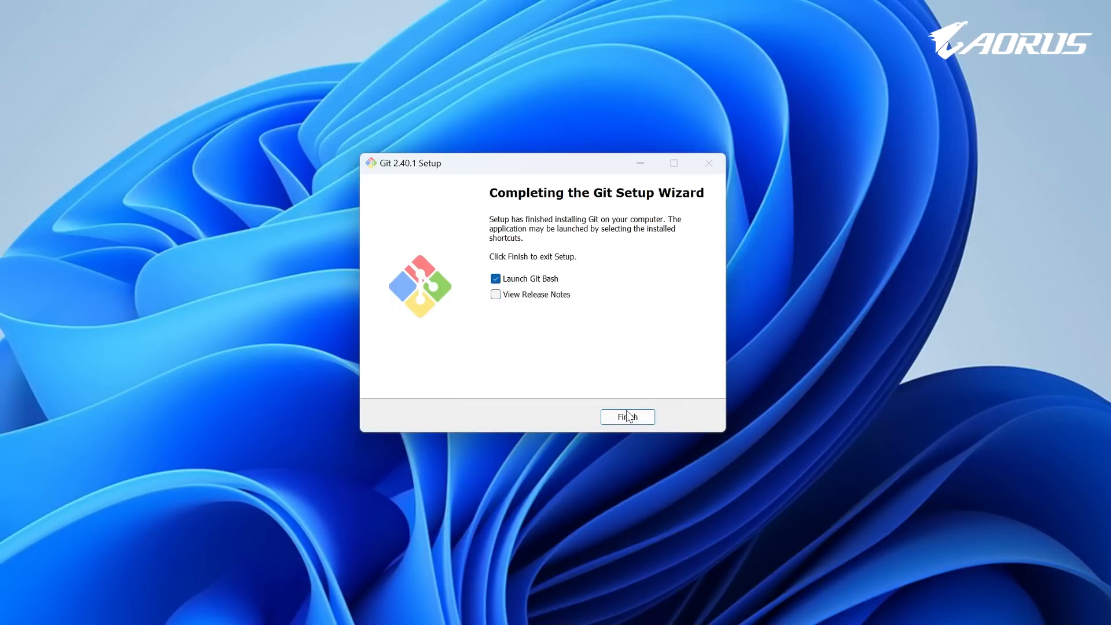
click(629, 417)
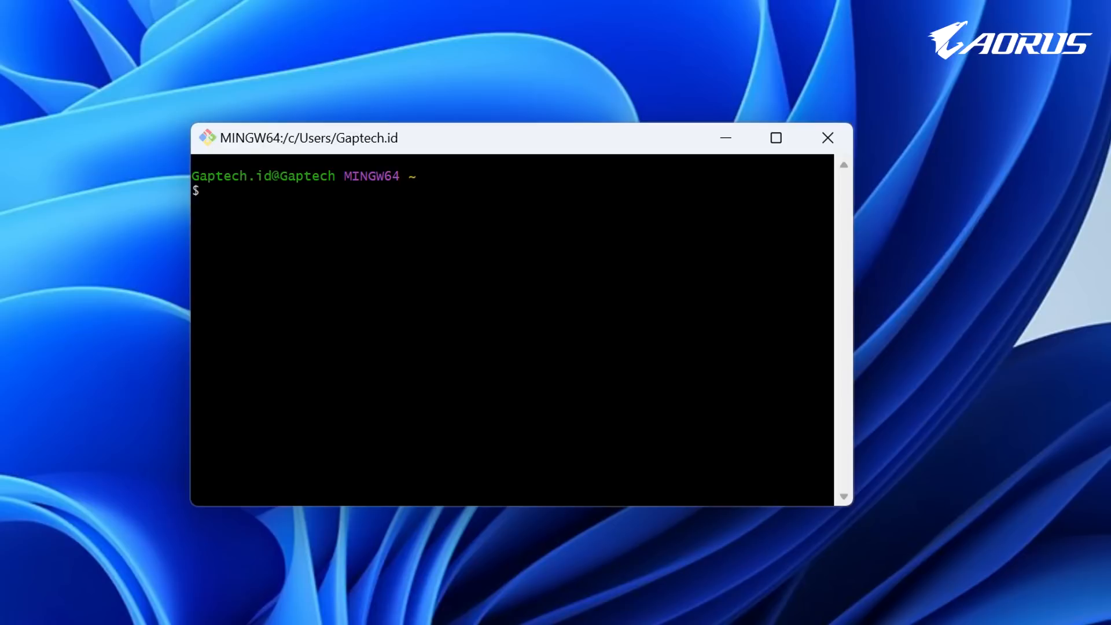
Create a folder named AI in the root of Local Disk (C:) in File Explorer.
key(alt+Tab)
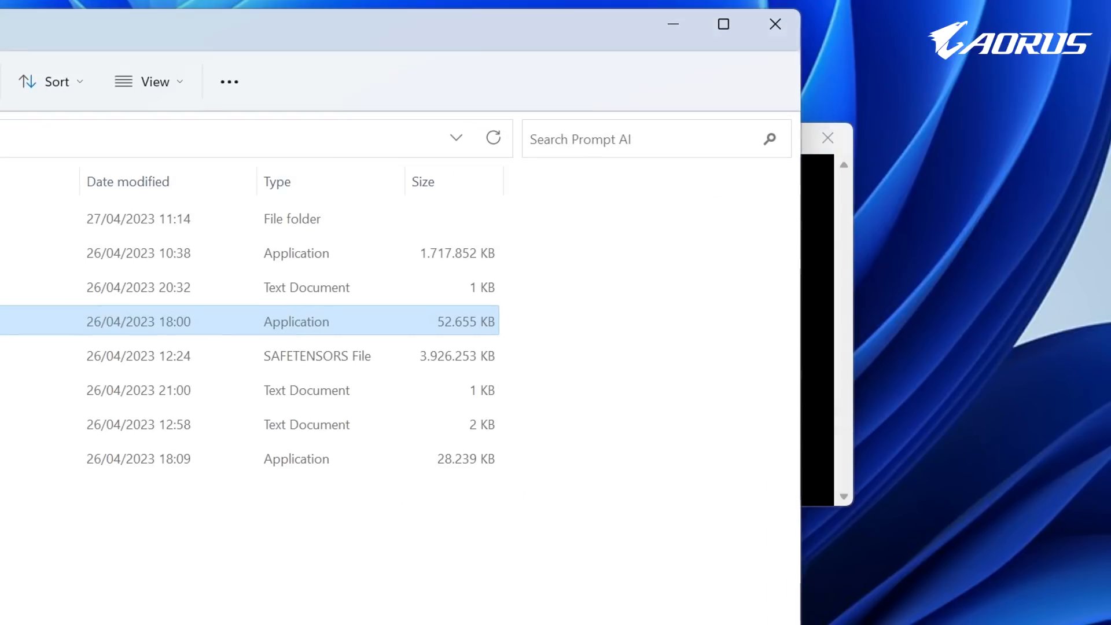
key(ctrl+t)
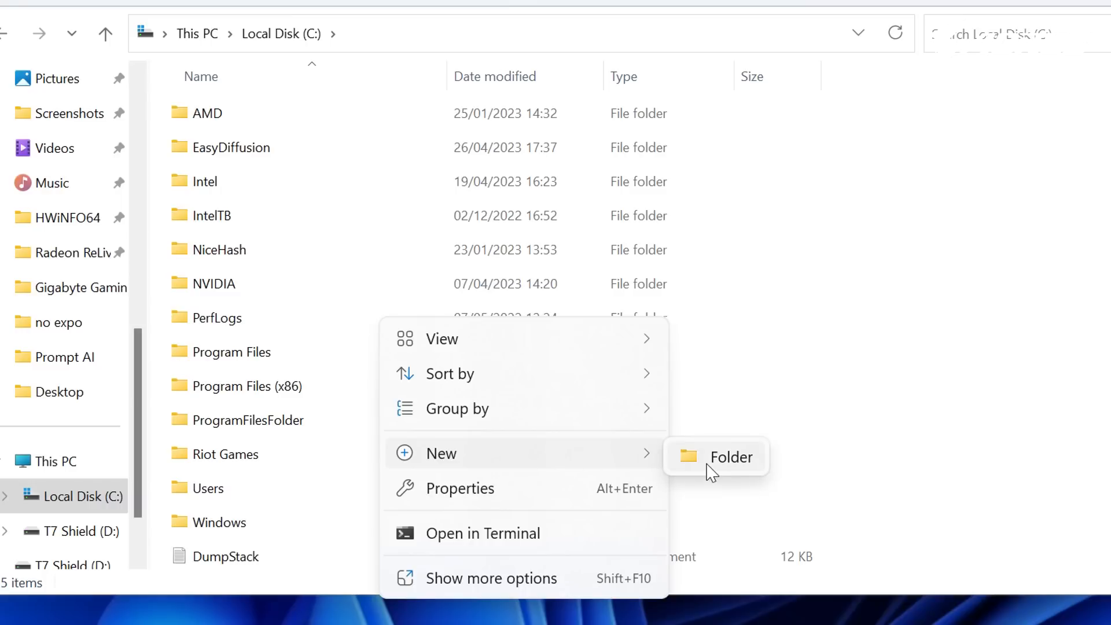
click(730, 457)
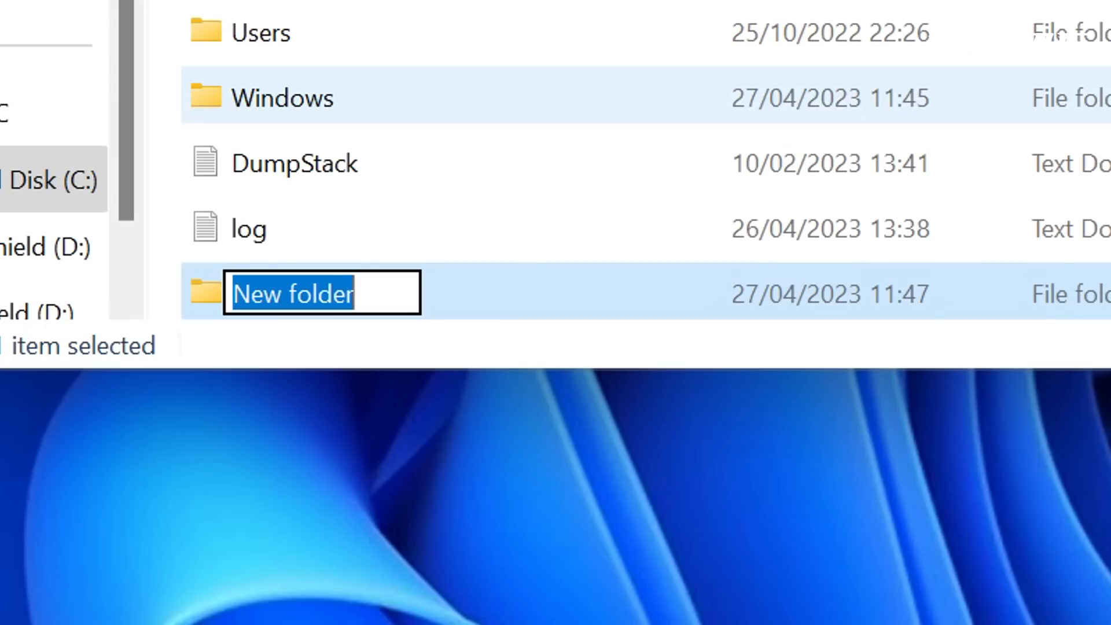
text(AI)
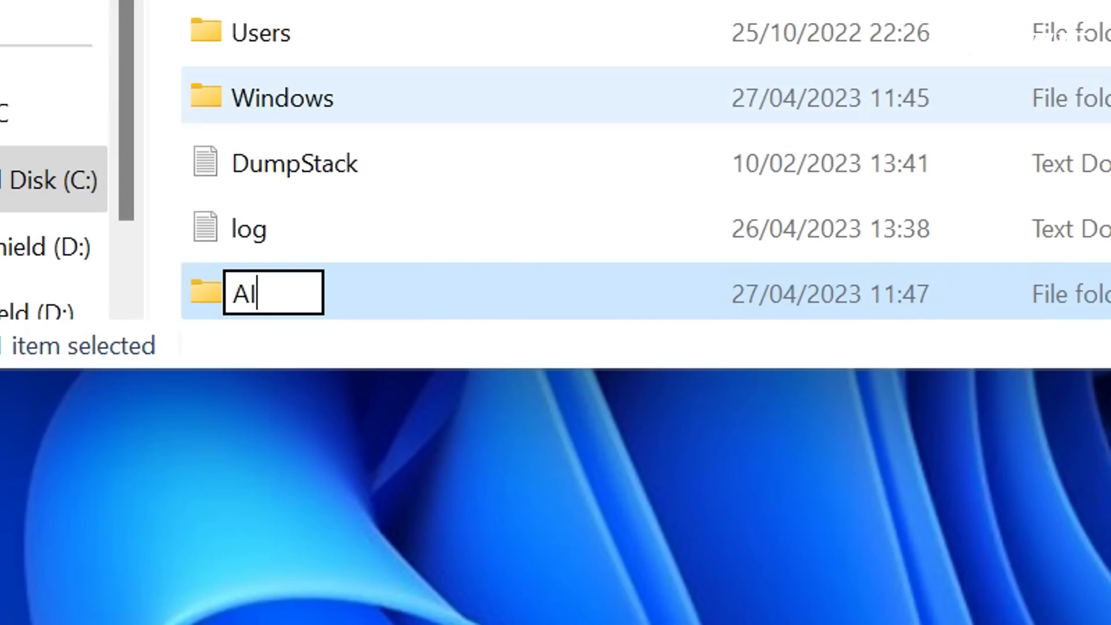
key(Return)
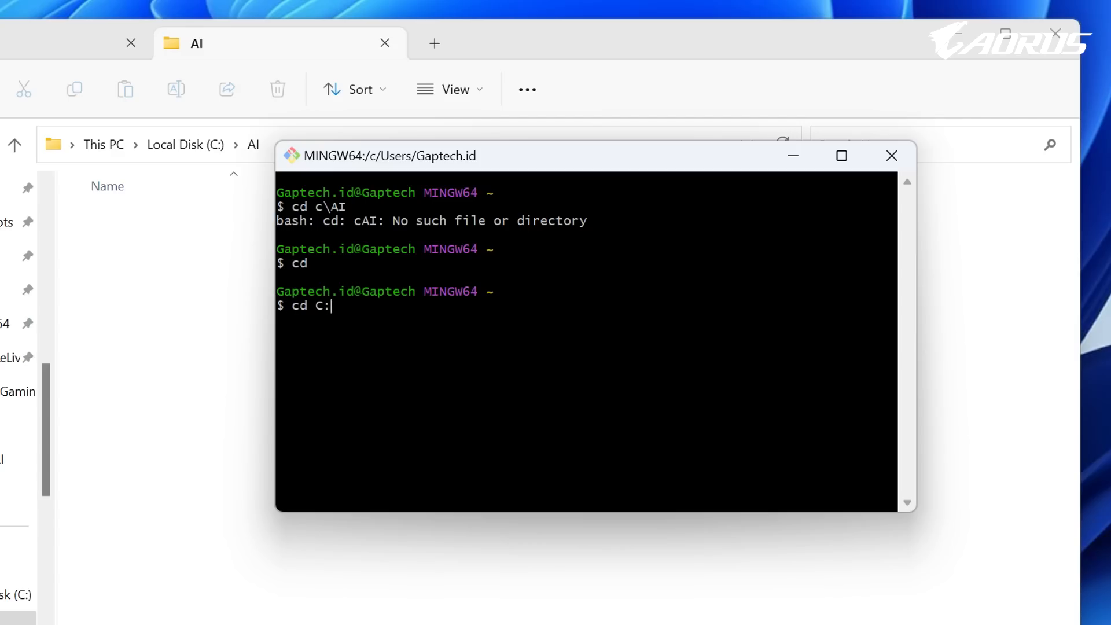
Enter the command cd C:\\AI in Git Bash to go to the AI folder.
text(\\AI)
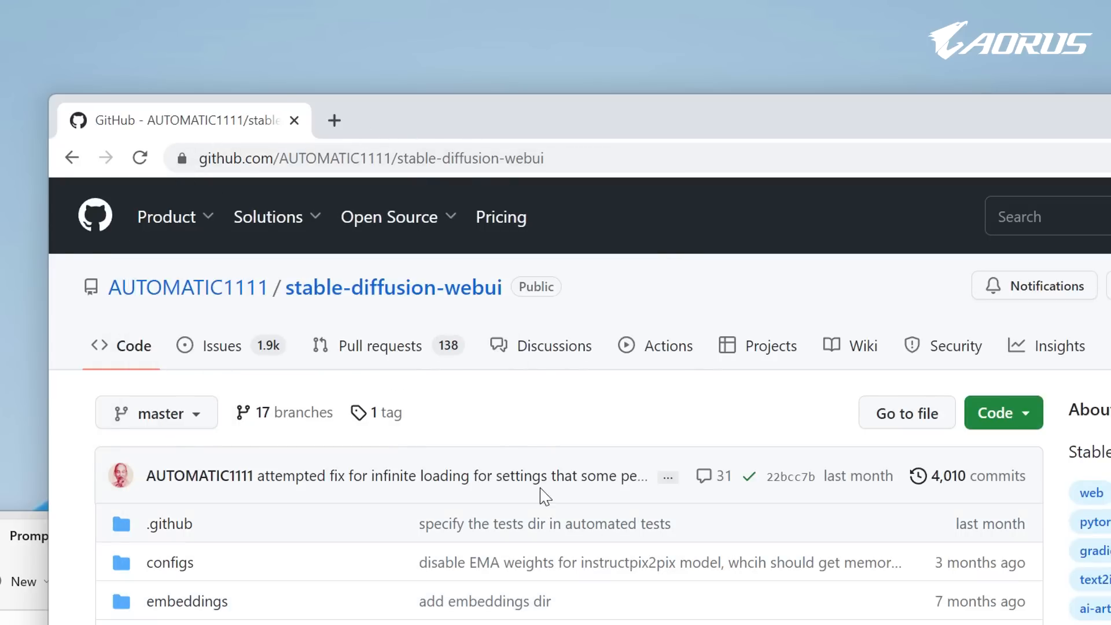
Copy the HTTPS clone address of the AUTOMATIC1111/stable-diffusion-webui repository on GitHub.
scroll(409, 579, down, 4)
scroll(208, 471, up, 4)
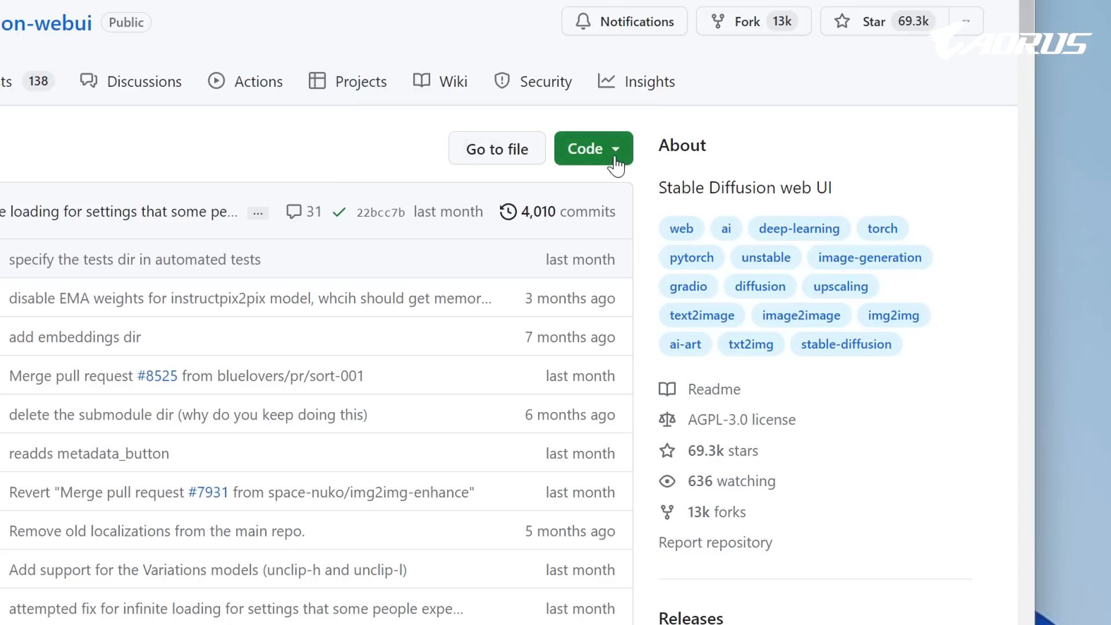
click(1025, 415)
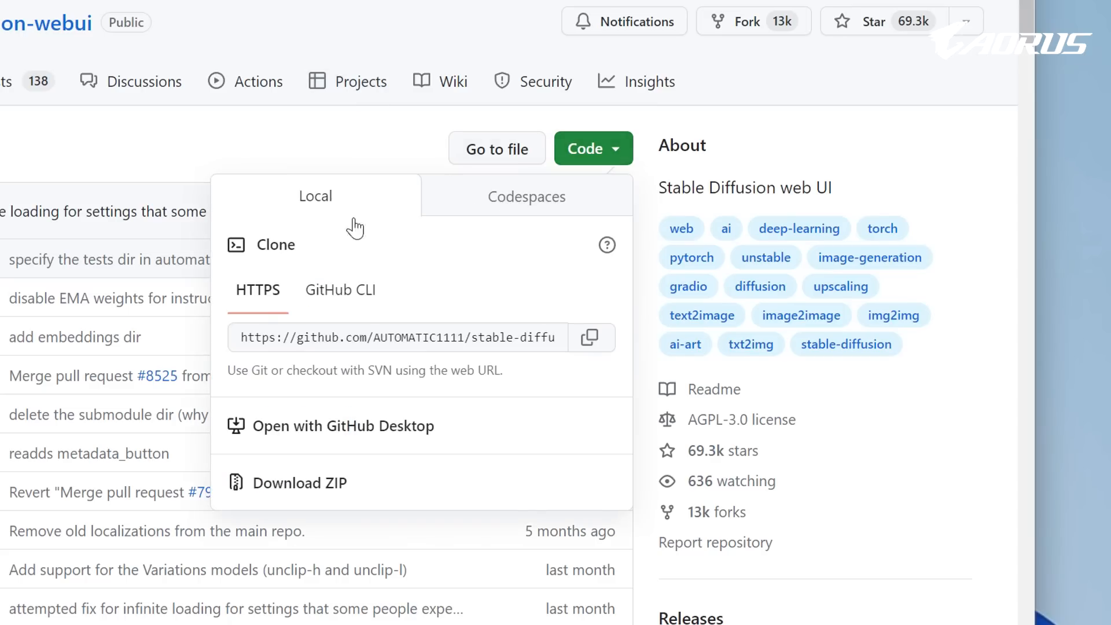
click(591, 339)
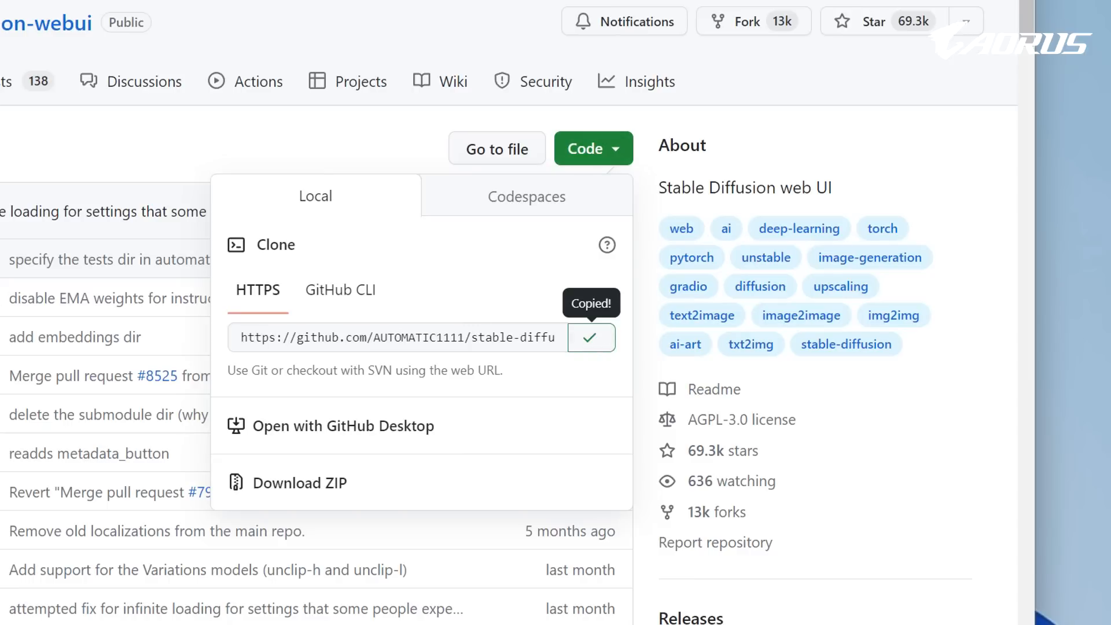
key(alt+Tab)
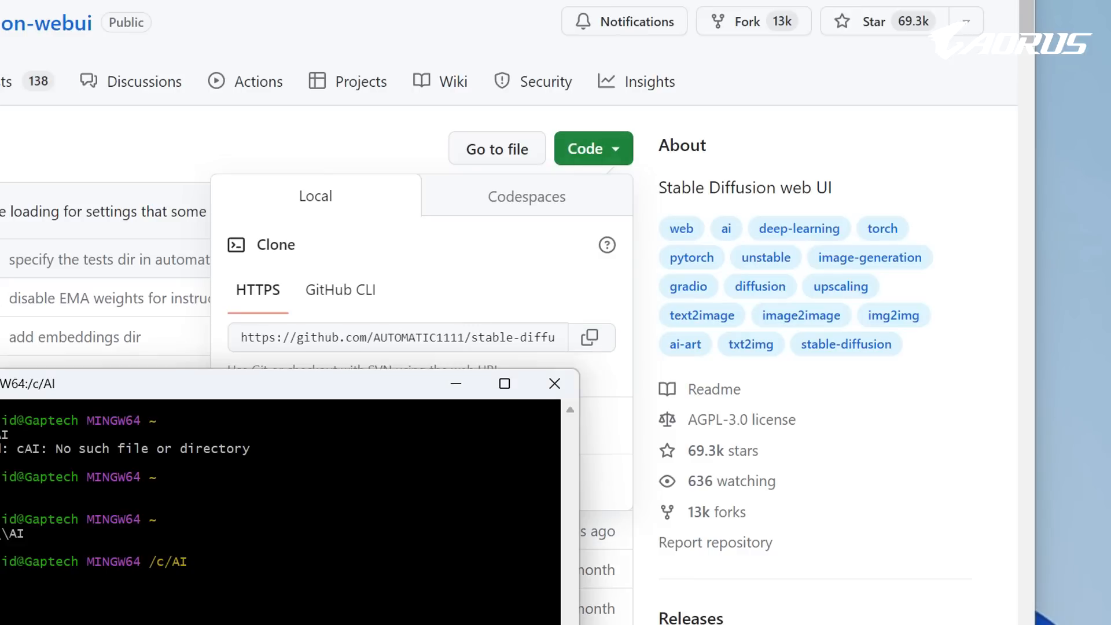
text(git clone)
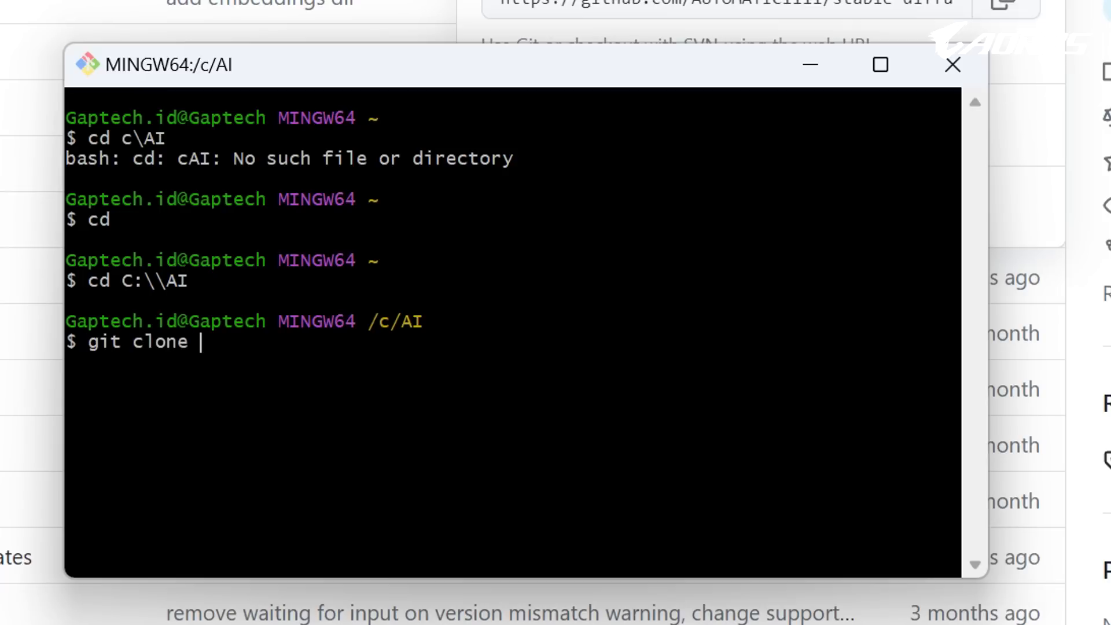
right_click(217, 343)
click(329, 453)
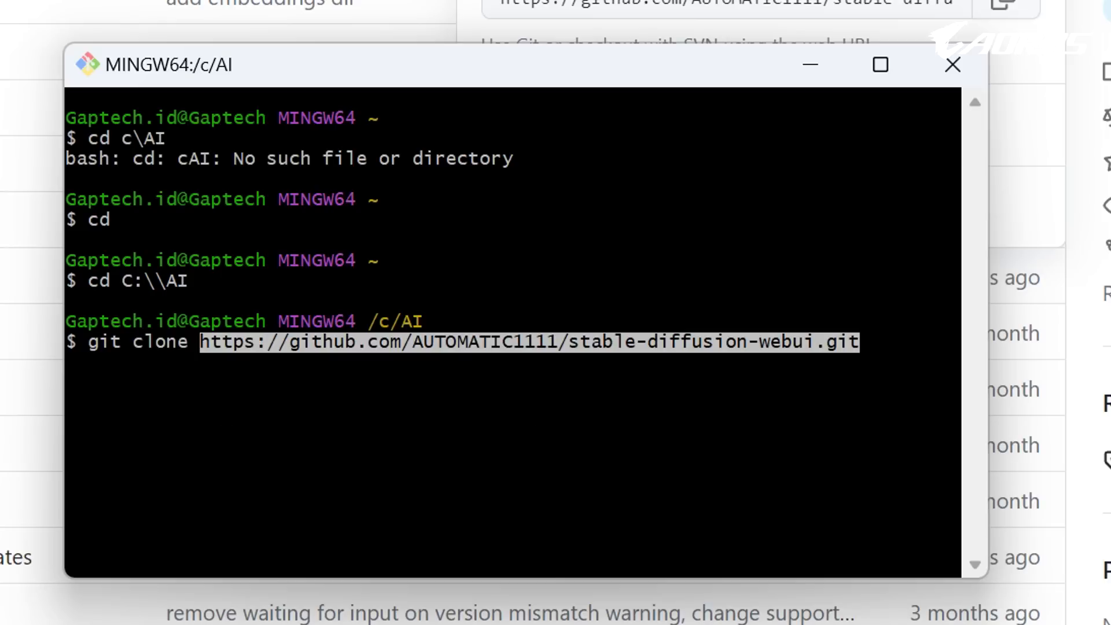
key(Return)
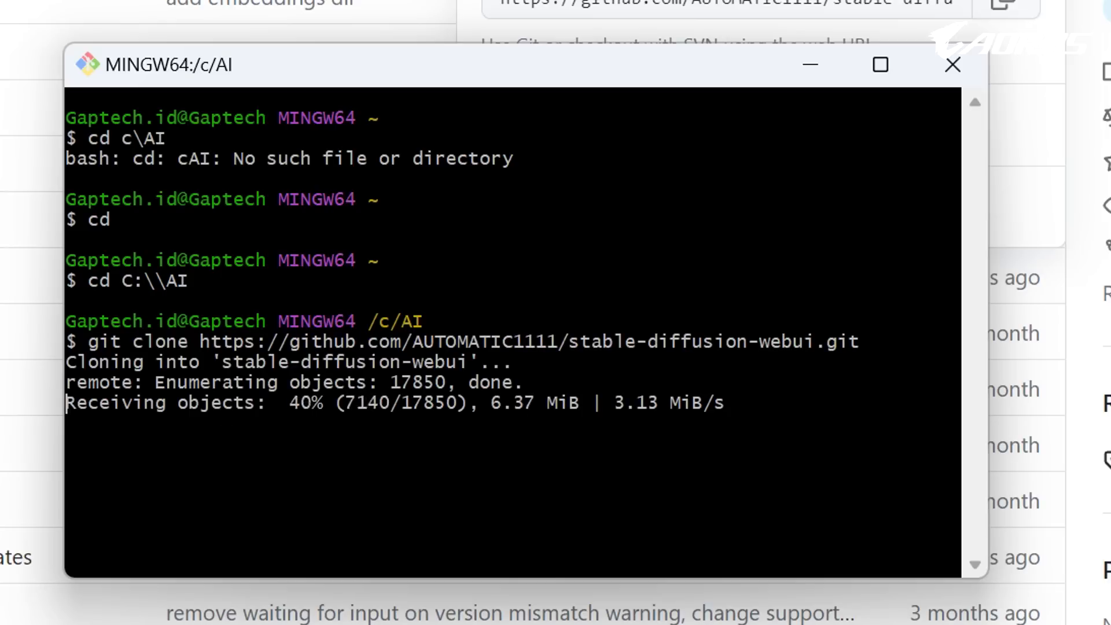
drag(65, 577, 0, 624)
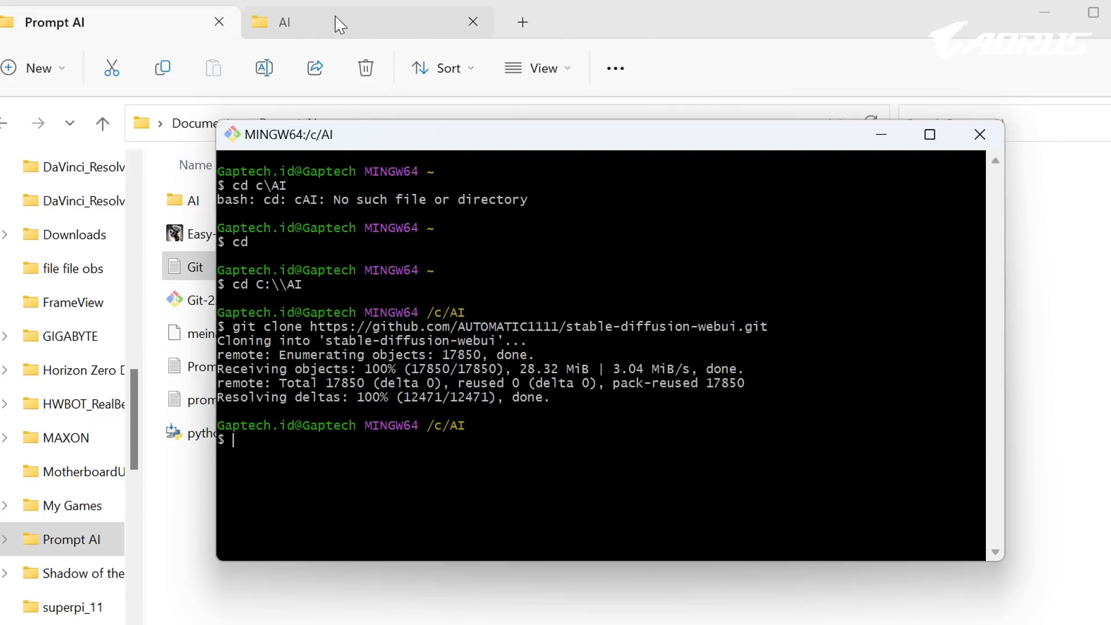
Open the stable-diffusion-webui folder inside AI in File Explorer and run the webui-user Windows batch file.
click(335, 20)
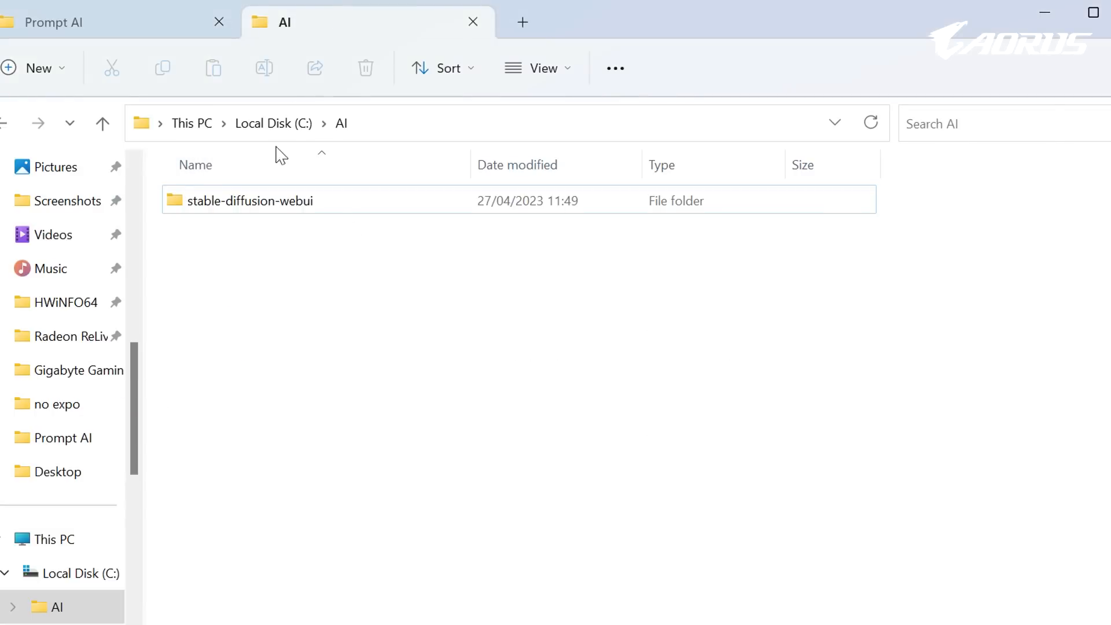
double_click(280, 213)
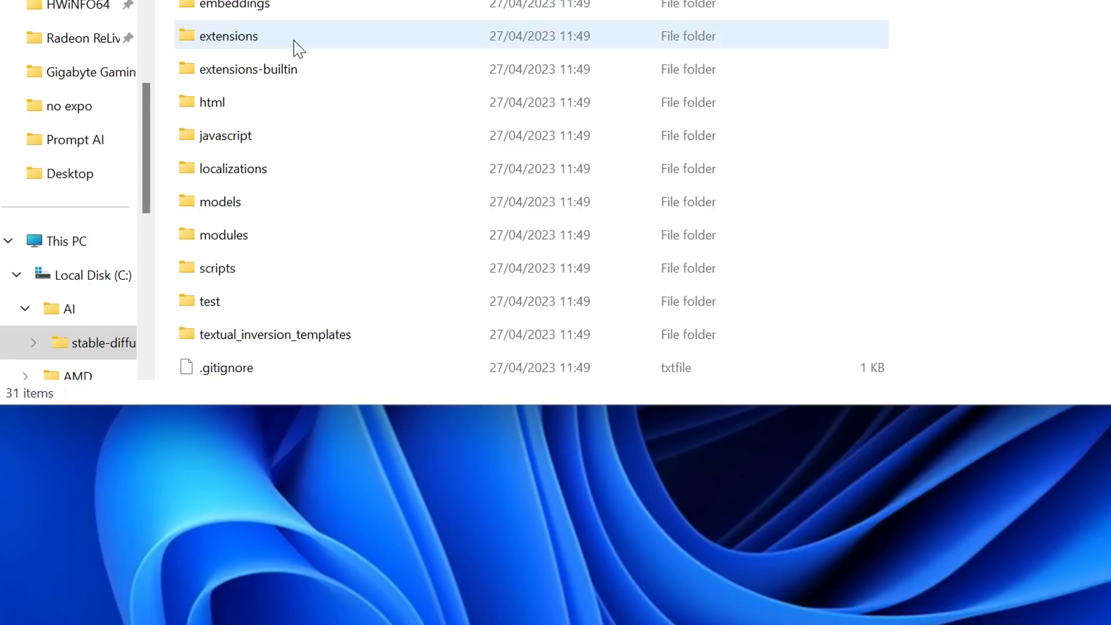
scroll(272, 333, down, 3)
scroll(278, 32, up, 4)
scroll(231, 133, down, 6)
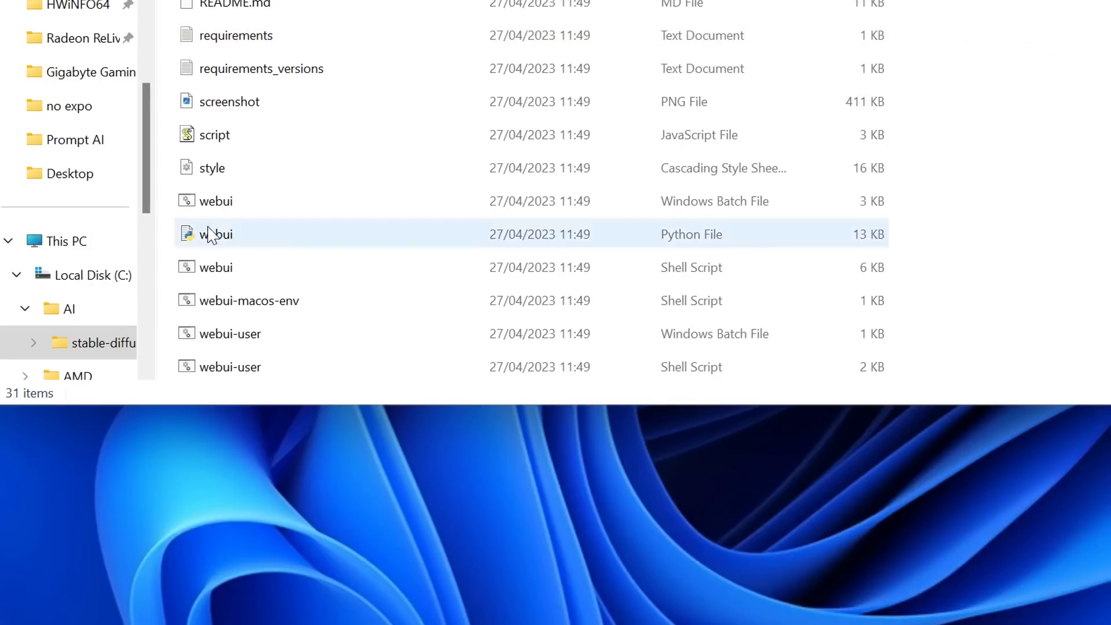
double_click(231, 334)
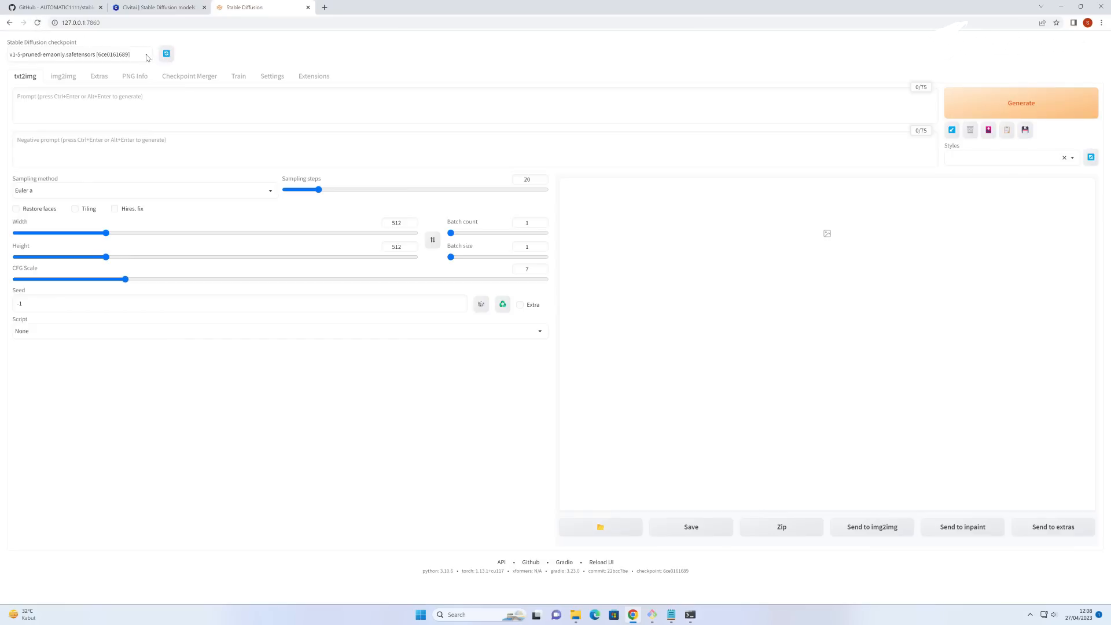
Refresh the Stable Diffusion checkpoint list and select meinamix_meinaV9.safetensors as the checkpoint.
click(147, 57)
click(166, 56)
click(146, 57)
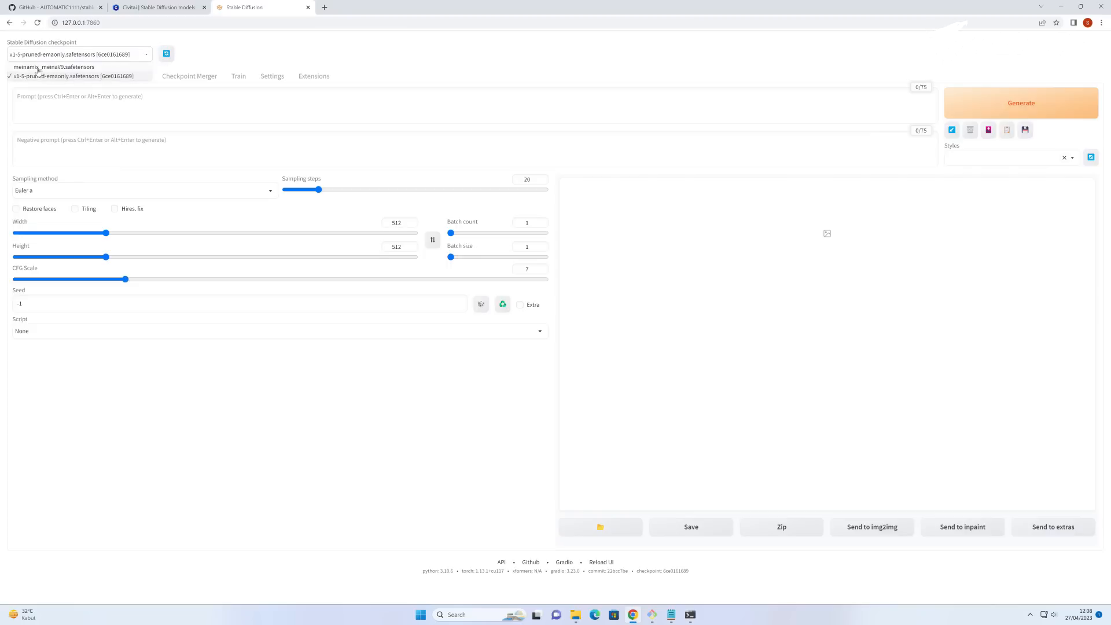
click(58, 67)
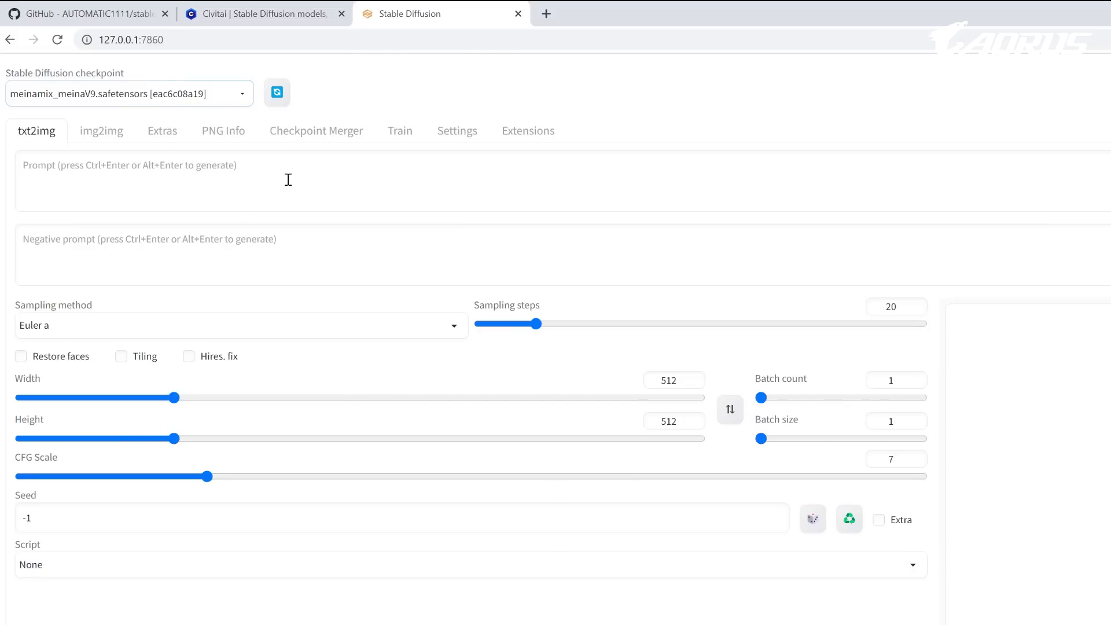
Look through the Extras, img2img, PNG Info, Checkpoint Merger and Train pages of the web UI.
click(161, 133)
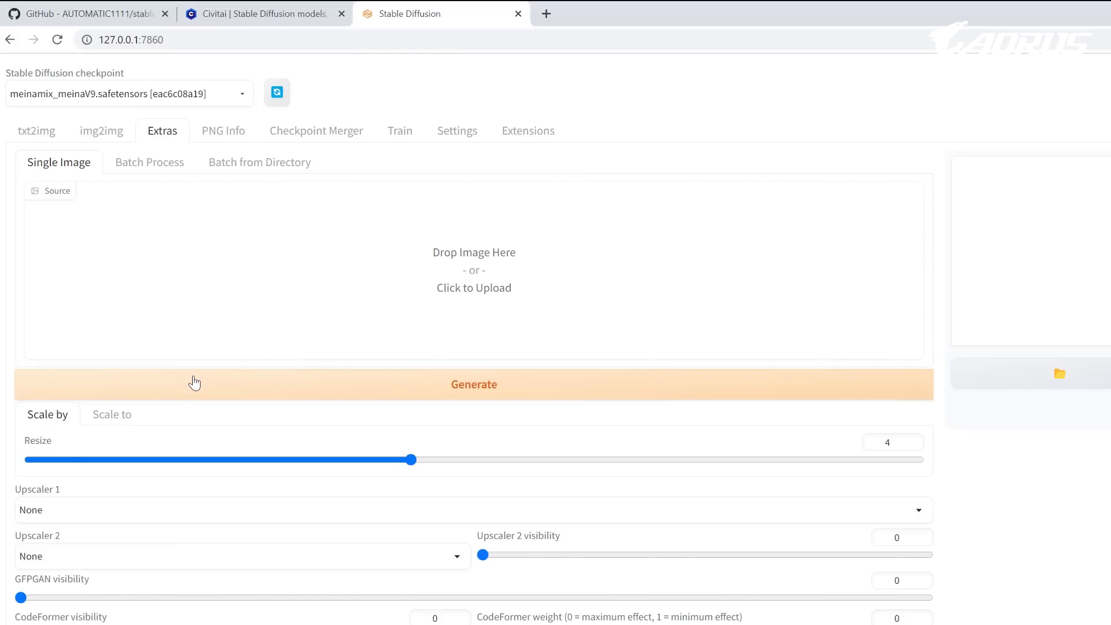
click(110, 133)
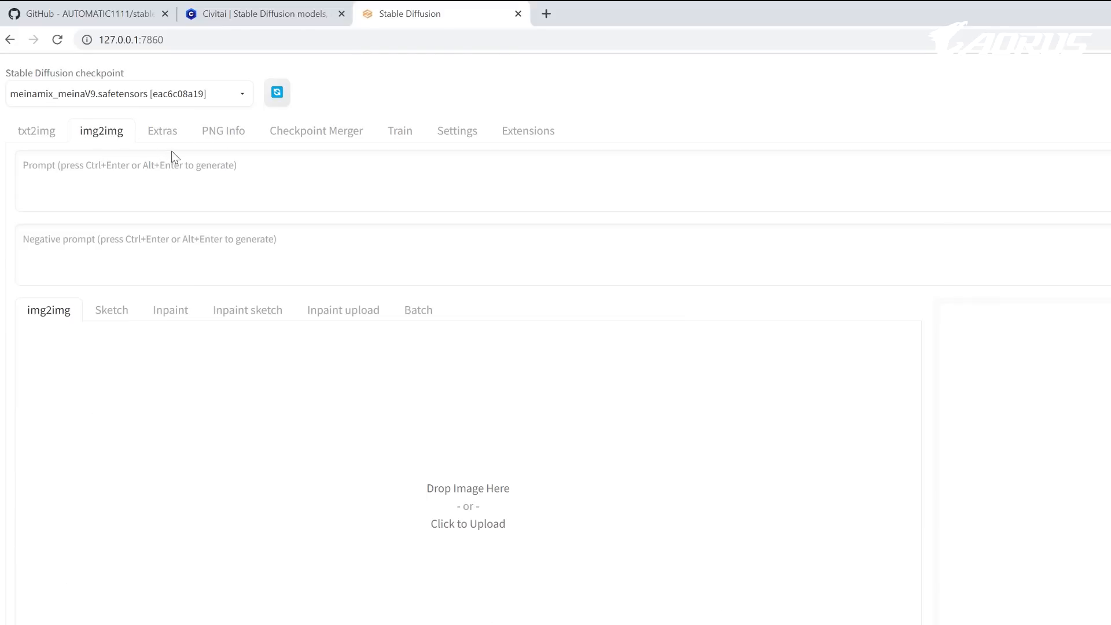
click(209, 136)
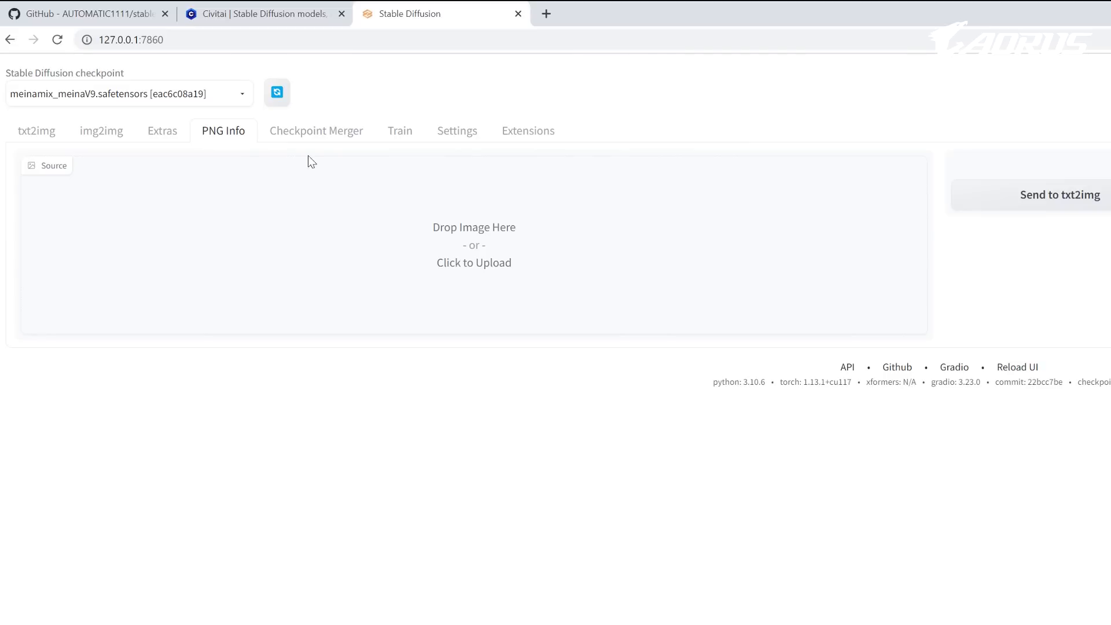
click(333, 138)
click(398, 132)
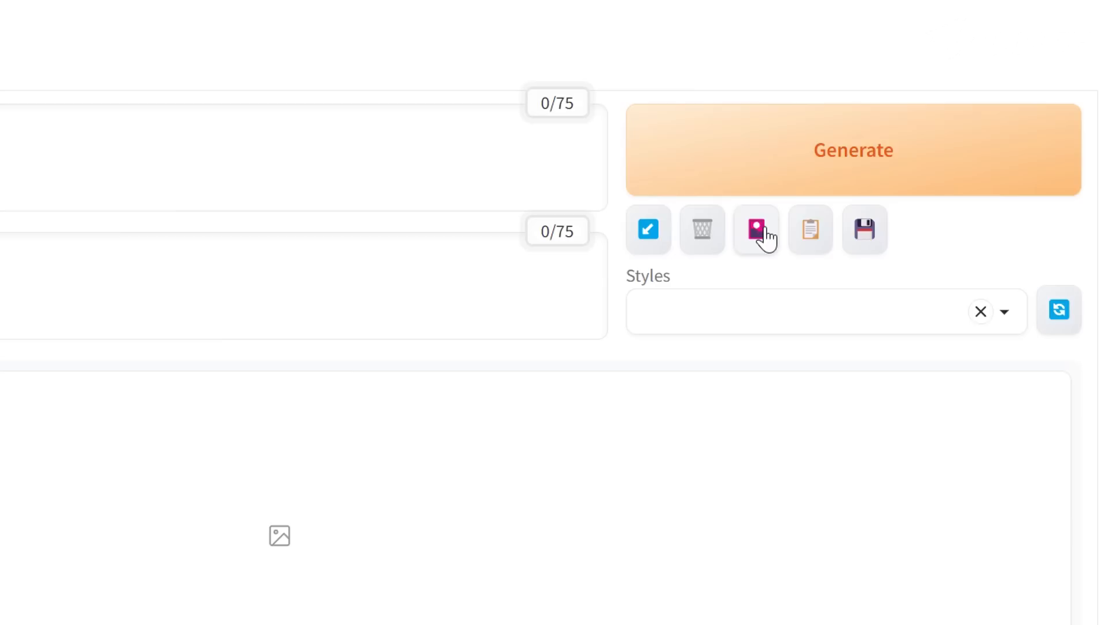
Show the extra networks in txt2img and refresh the Lora models.
click(759, 233)
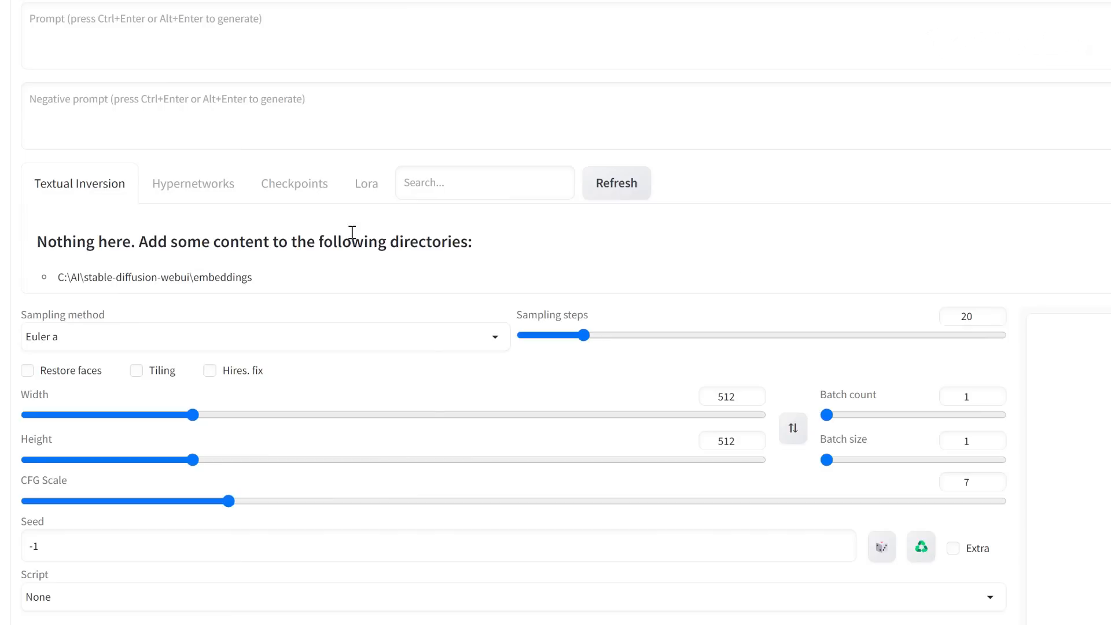
click(377, 188)
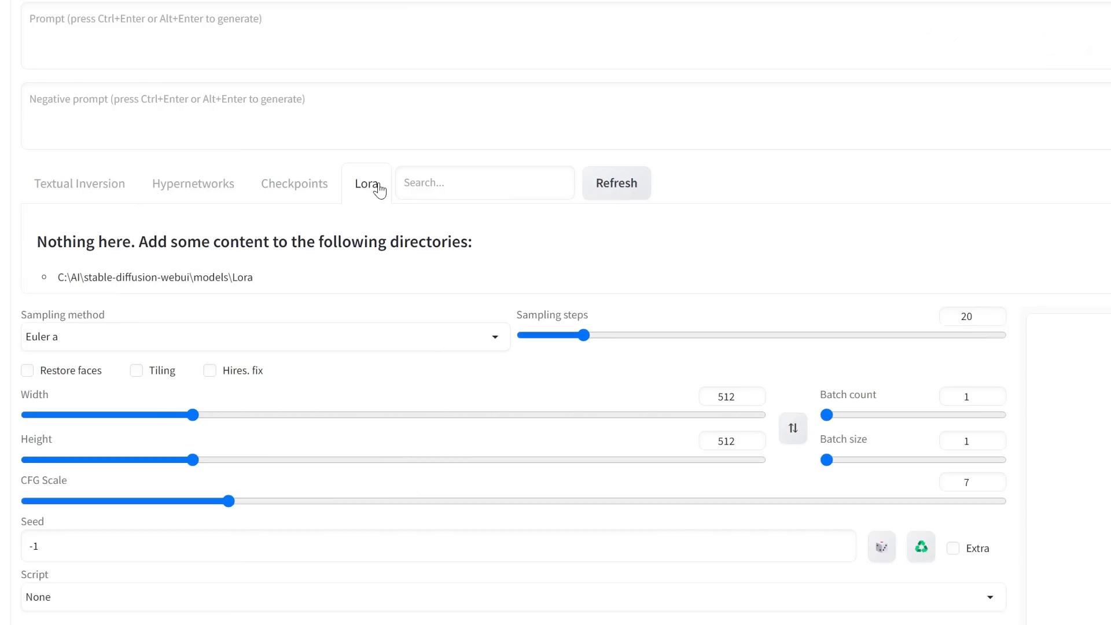
click(614, 191)
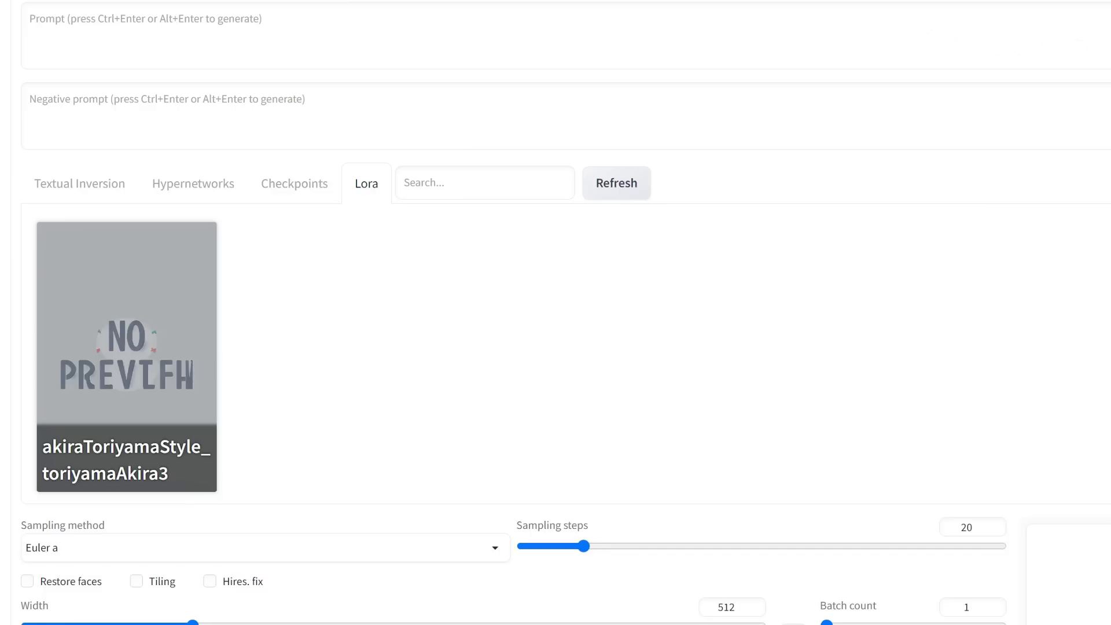
Enter the prompt "1girl, ponytail, brown hair, medium breast, brown eyes, green (zipper), laptop, sidelighting, wallpaper, gaming room, <lora:akiraToriyamaStyle_toriyamaAkira3:0.7>".
text(1girl, ponytail, brown hair, medium breast, brown eyes, green (zipper), laptop, sidelighting, wallpaper, gaming room, <lora:akiraToriyamaStyle_toriyamaAkira3:0.7>)
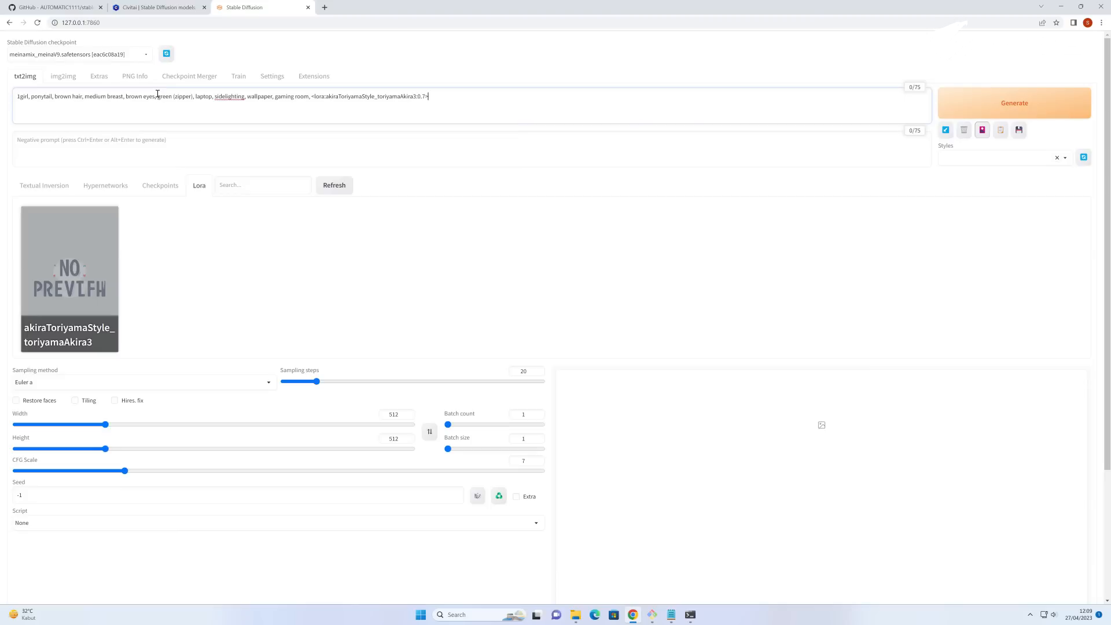
Copy from the Prompt Stable note into the negative prompt: "(worst quality:2, low quality:2), (zombie, sketch, interlocked fingers, comic, watermark, logo), name, watermark, logo,".
click(671, 615)
drag(442, 70, 39, 65)
key(ctrl+c)
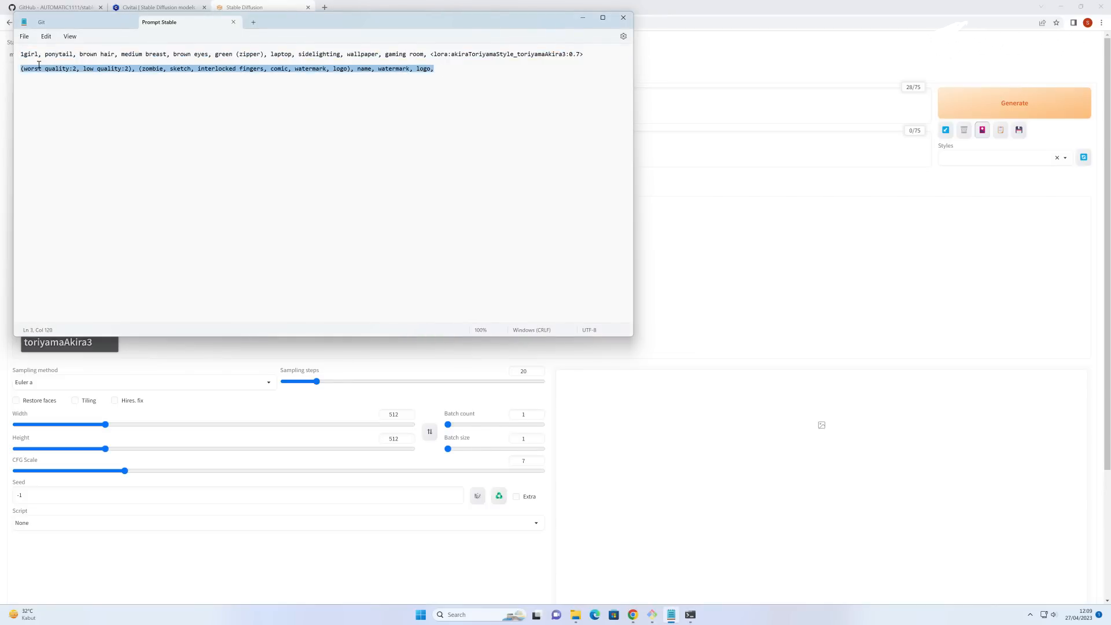
click(648, 159)
key(ctrl+v)
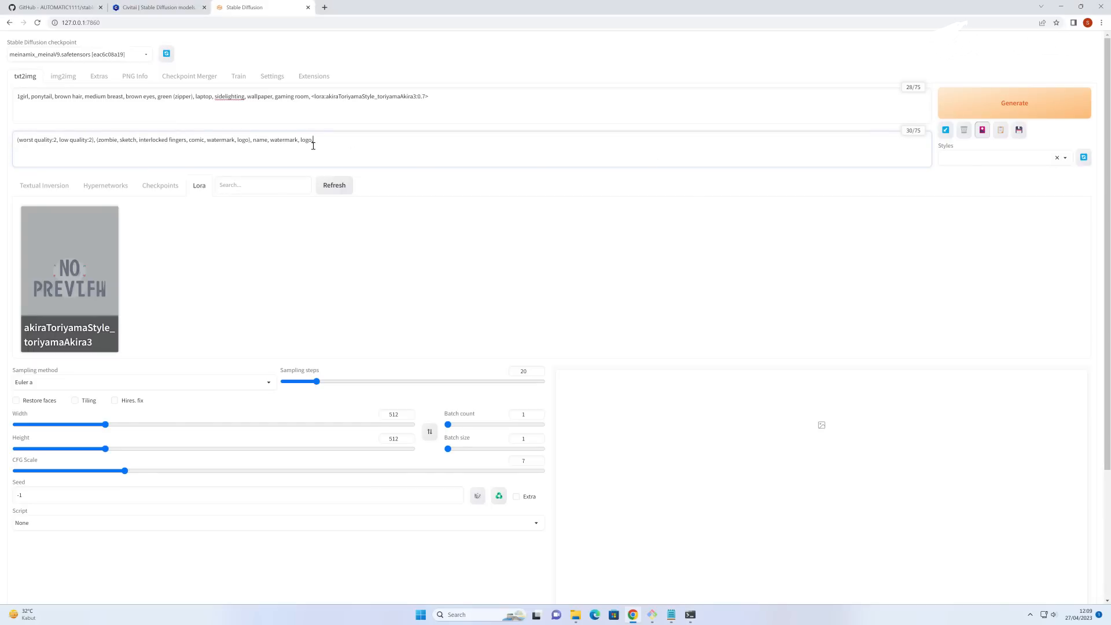
Set the sampling steps to 50 and the batch count to 10, and generate the images.
drag(529, 370, 513, 369)
text(50)
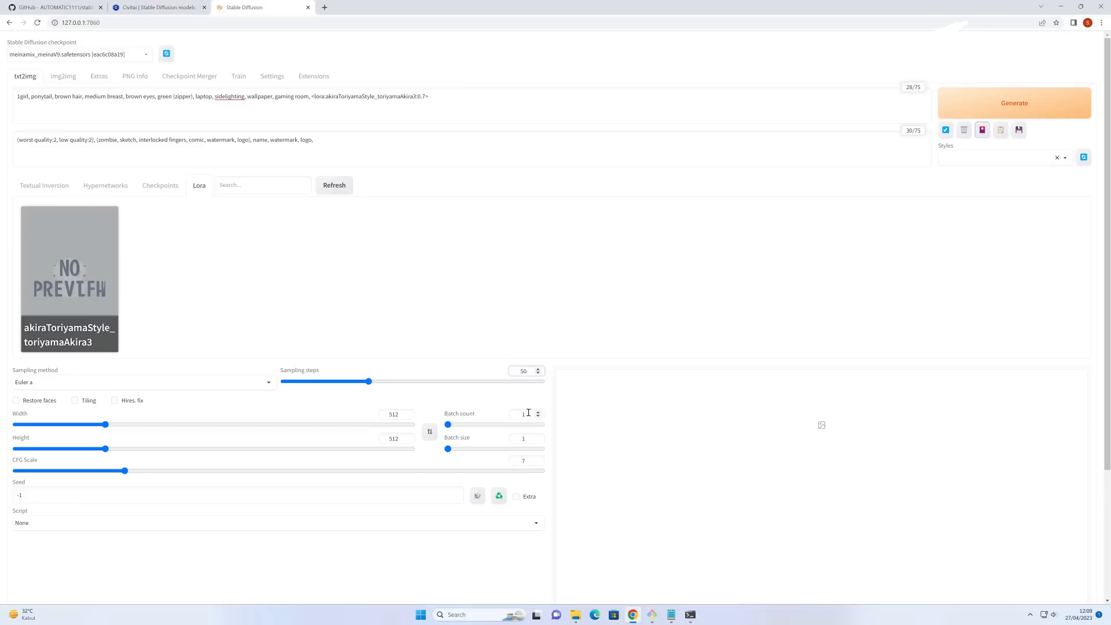
drag(528, 413, 516, 413)
text(0)
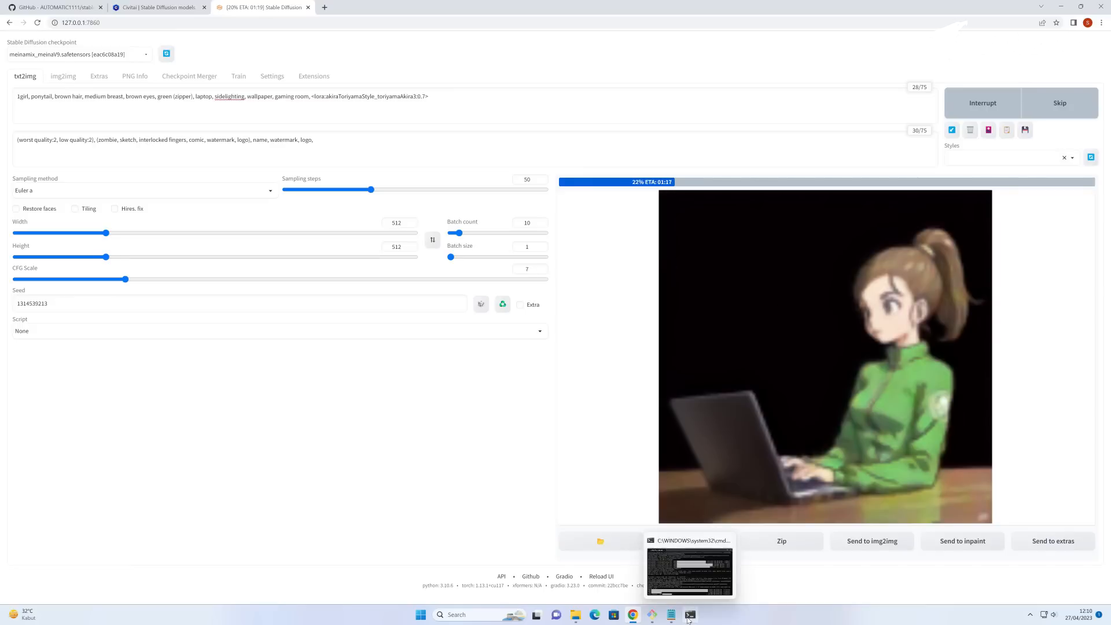
Bring up the web UI's command window and reposition it to check the generation progress.
click(688, 620)
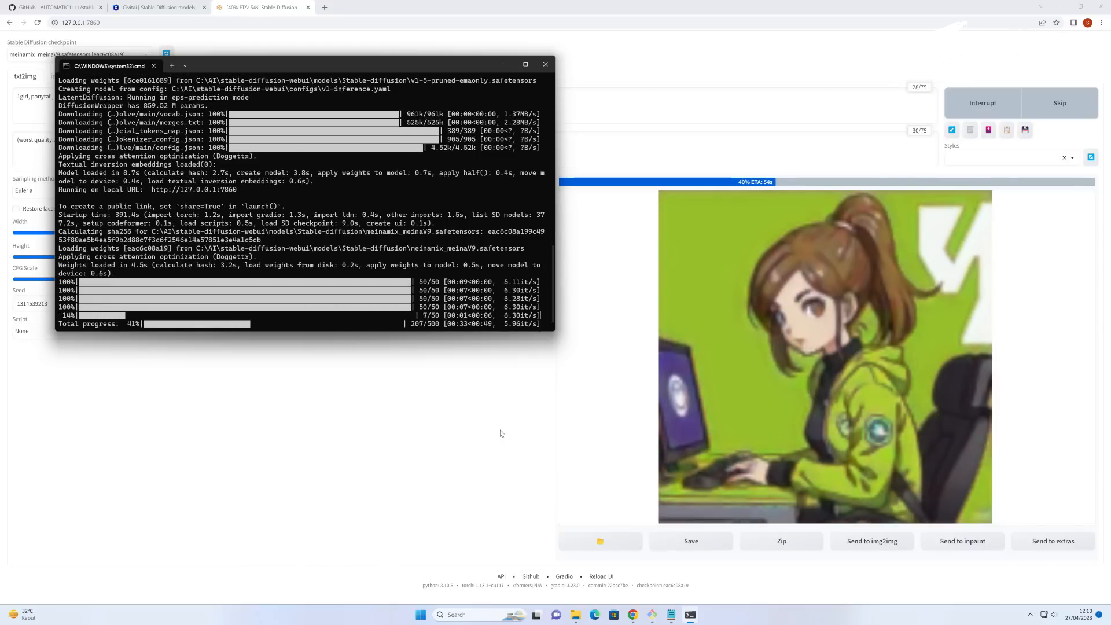
drag(406, 66, 433, 217)
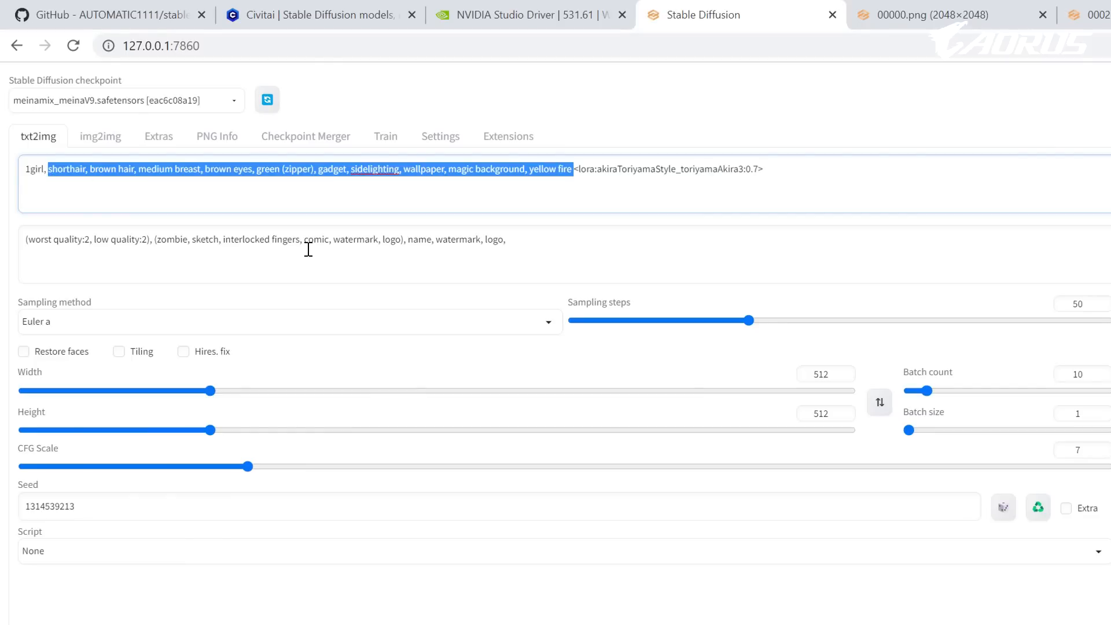
Replace the selected prompt terms between "1girl," and the Lora tag with "cute anime waifu with glasses".
text(cute anime waifu with glasses)
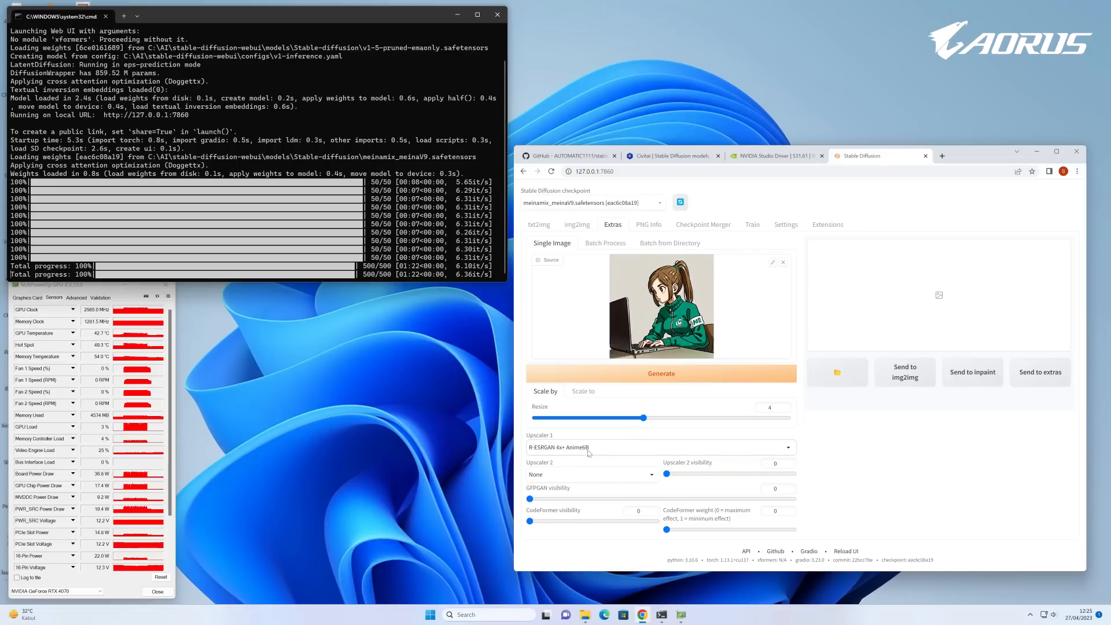
Upscale the ponytail image by 4 with R-ESRGAN 4x+ Anime6B, and open the upscaled and original images in new browser tabs.
click(691, 383)
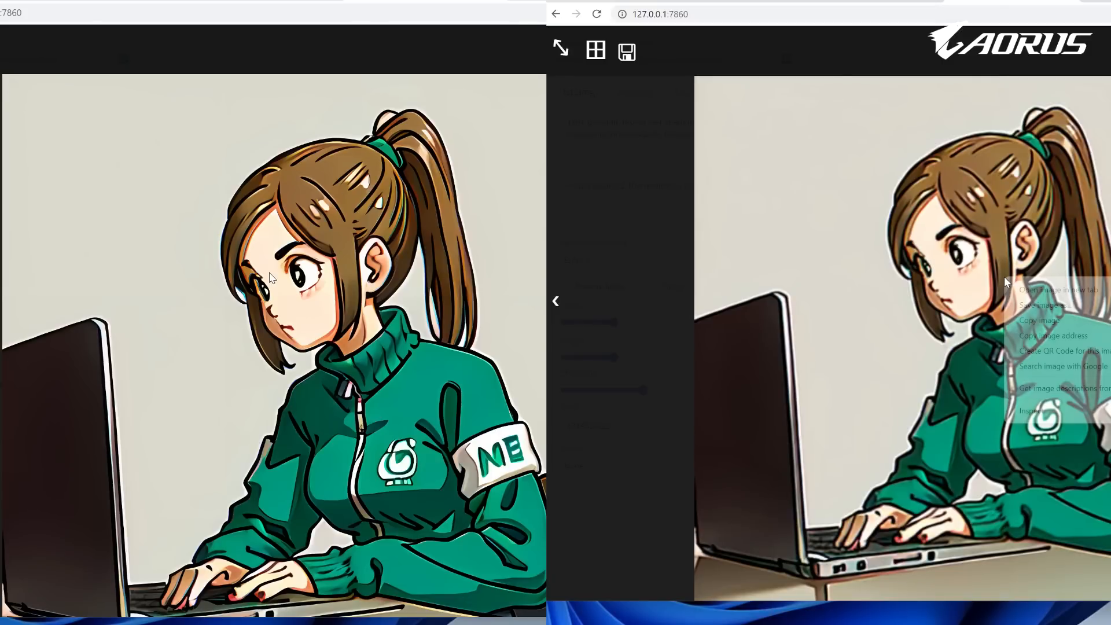
right_click(1005, 282)
right_click(269, 273)
click(1039, 289)
click(315, 287)
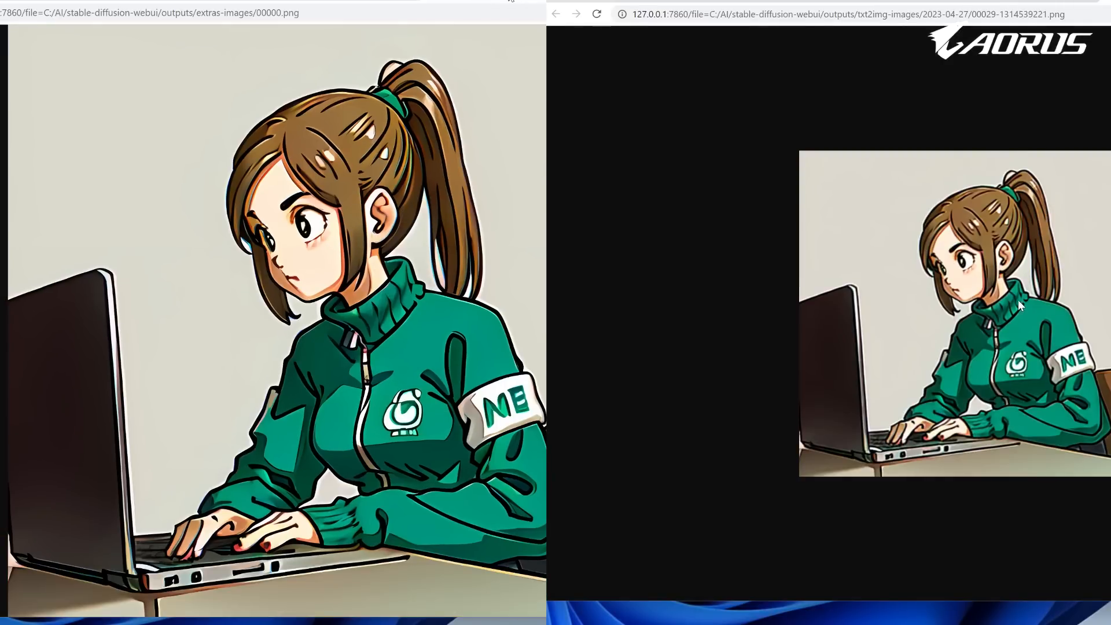
Enlarge the original and upscaled images to full size and examine their detail.
click(1018, 300)
click(313, 256)
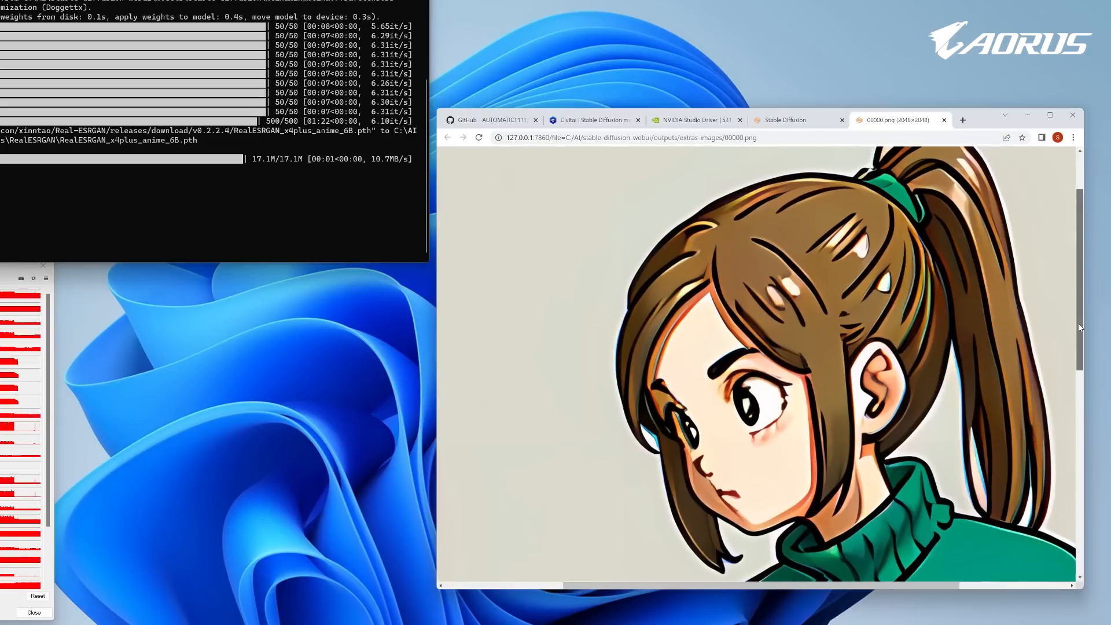
scroll(1077, 323, up, 2)
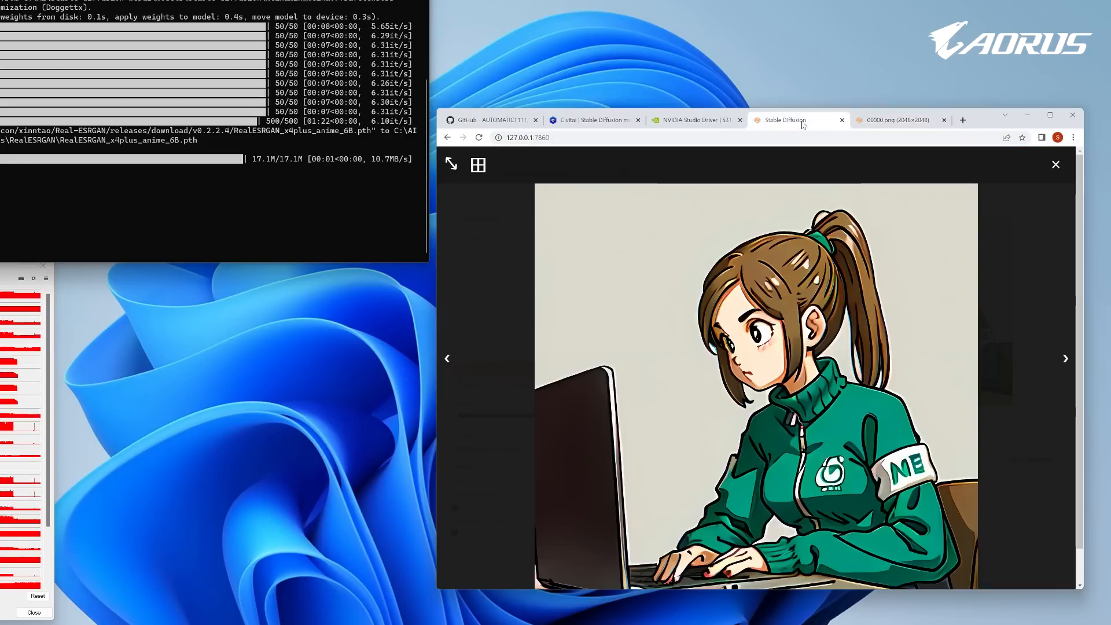
Return to the Stable Diffusion page, close the enlarged preview and go back to txt2img.
click(794, 120)
click(1055, 168)
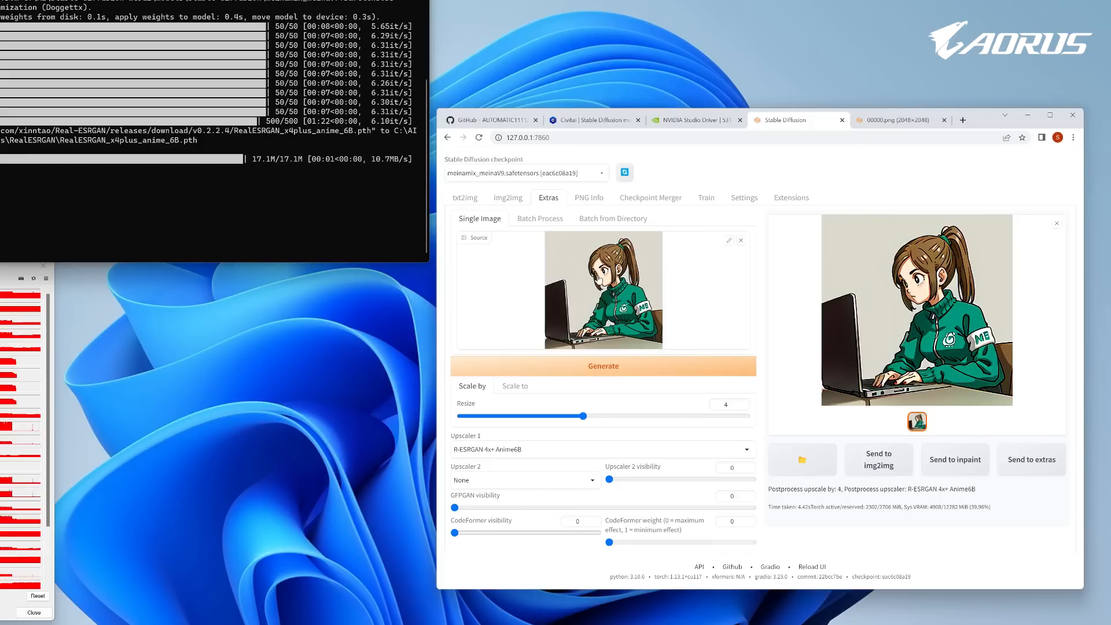
click(467, 198)
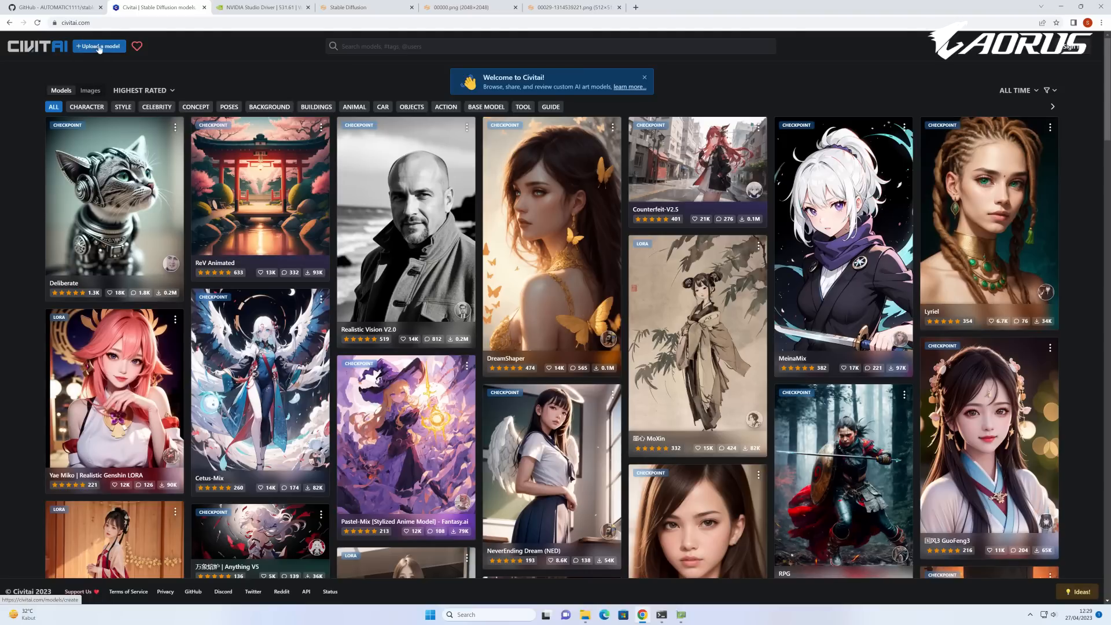
scroll(100, 49, down, 15)
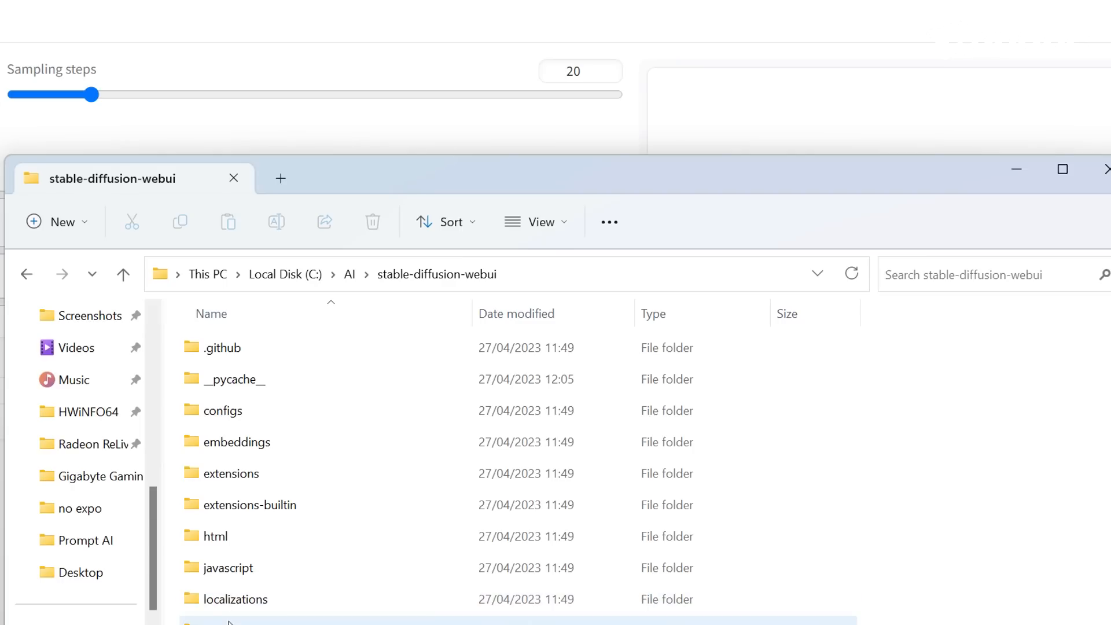
Paste the copied file into the Lora folder inside the models folder of stable-diffusion-webui.
double_click(220, 622)
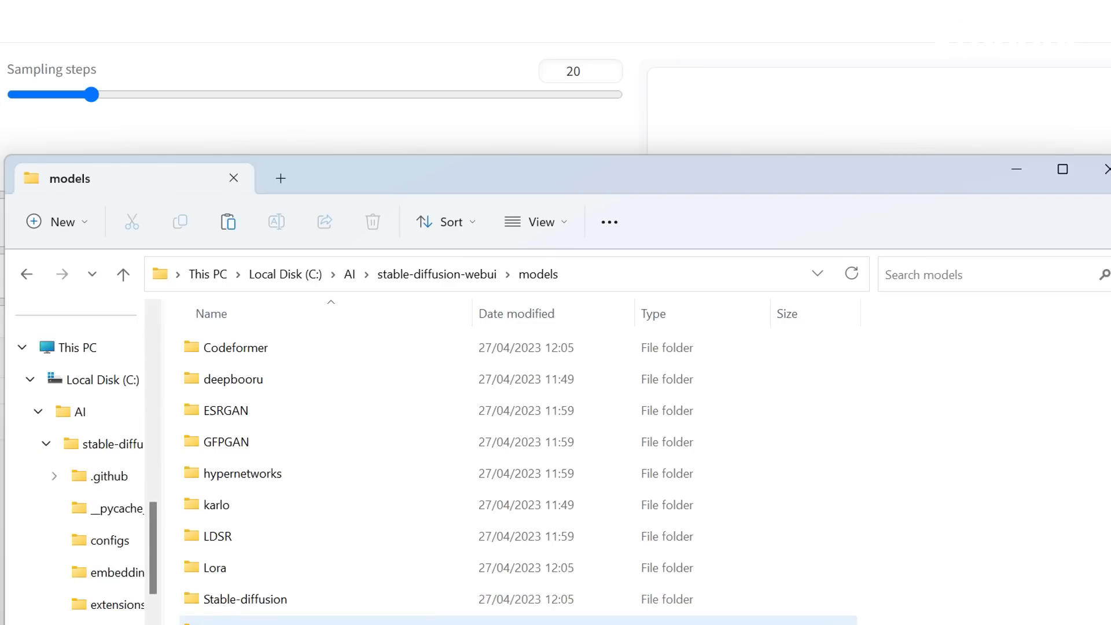
double_click(207, 571)
right_click(284, 541)
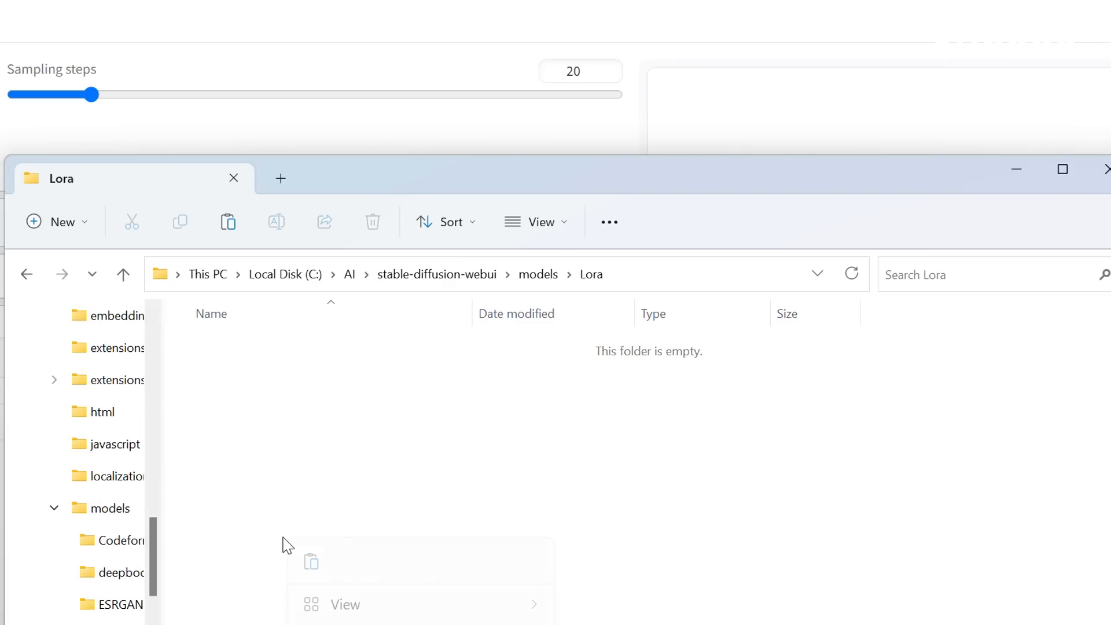
click(311, 560)
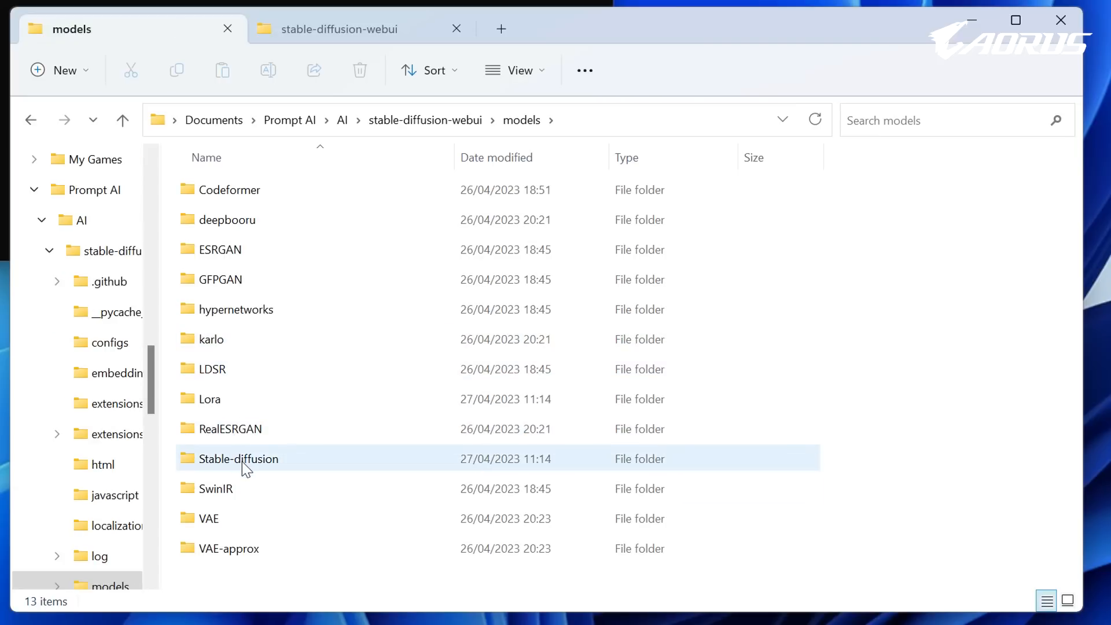
Open the Stable-diffusion folder inside models and select the checkpoint file meinamix_meinaV9.safetensors.
double_click(241, 459)
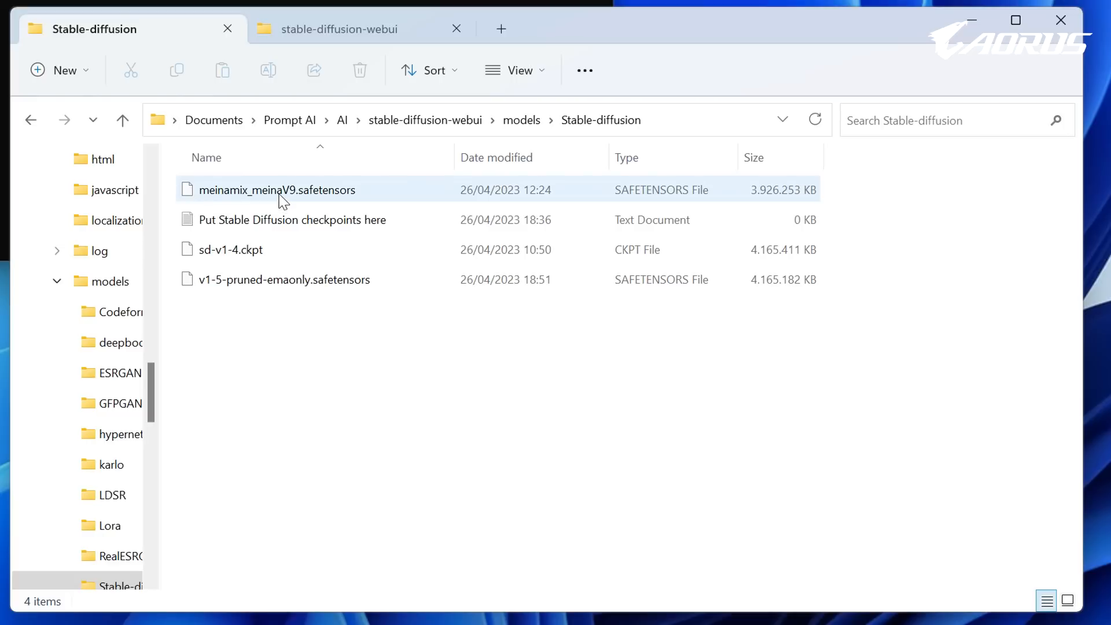
click(283, 200)
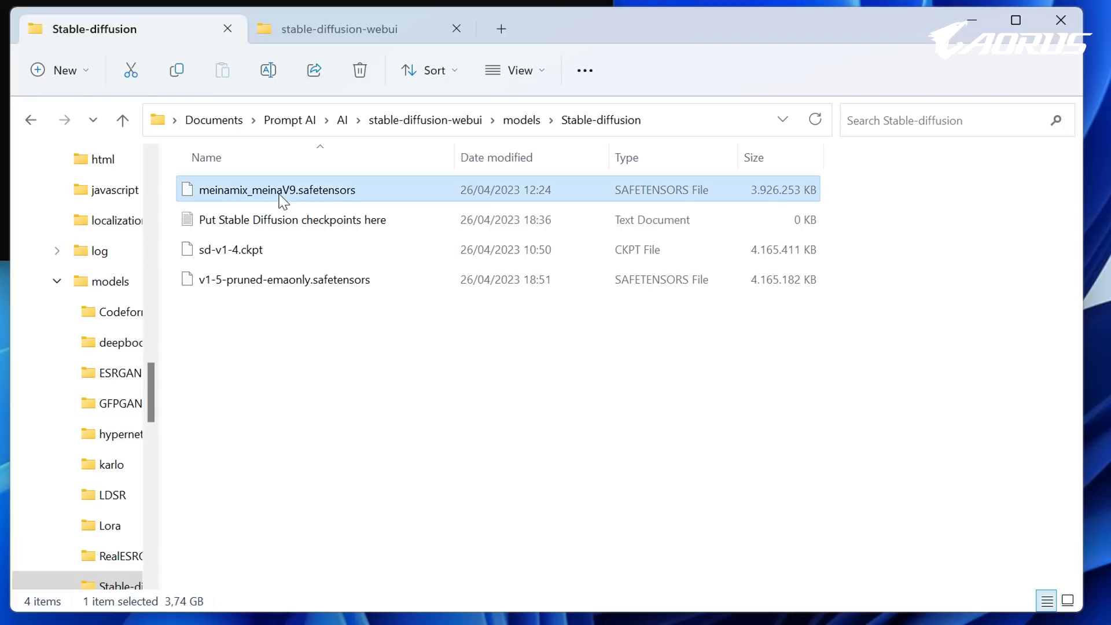